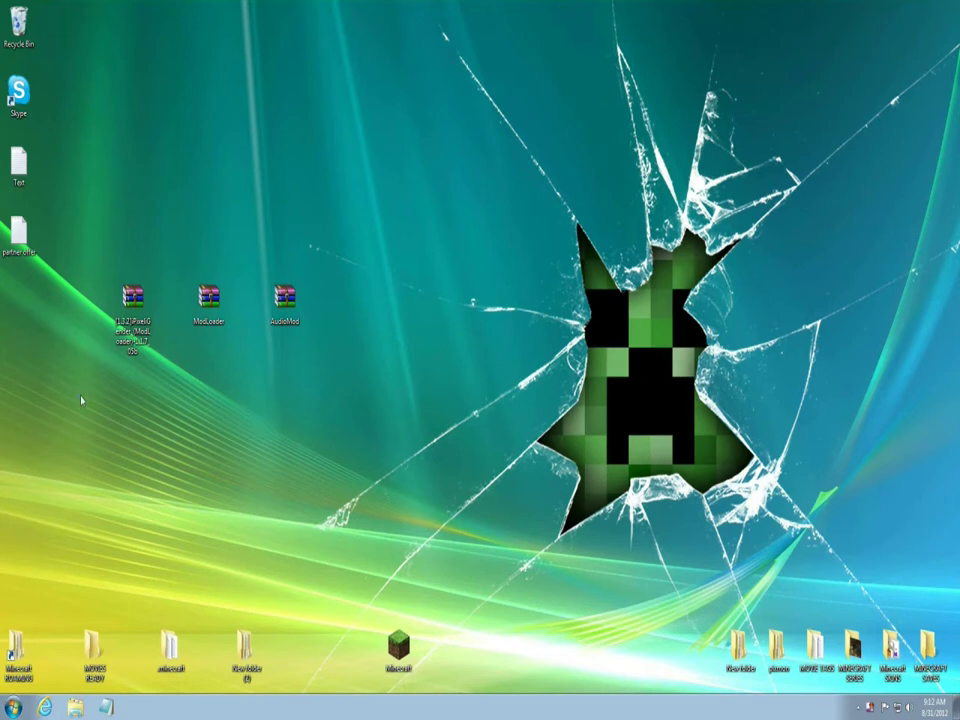
pyautogui.moveTo(81, 398); pyautogui.dragTo(364, 240)
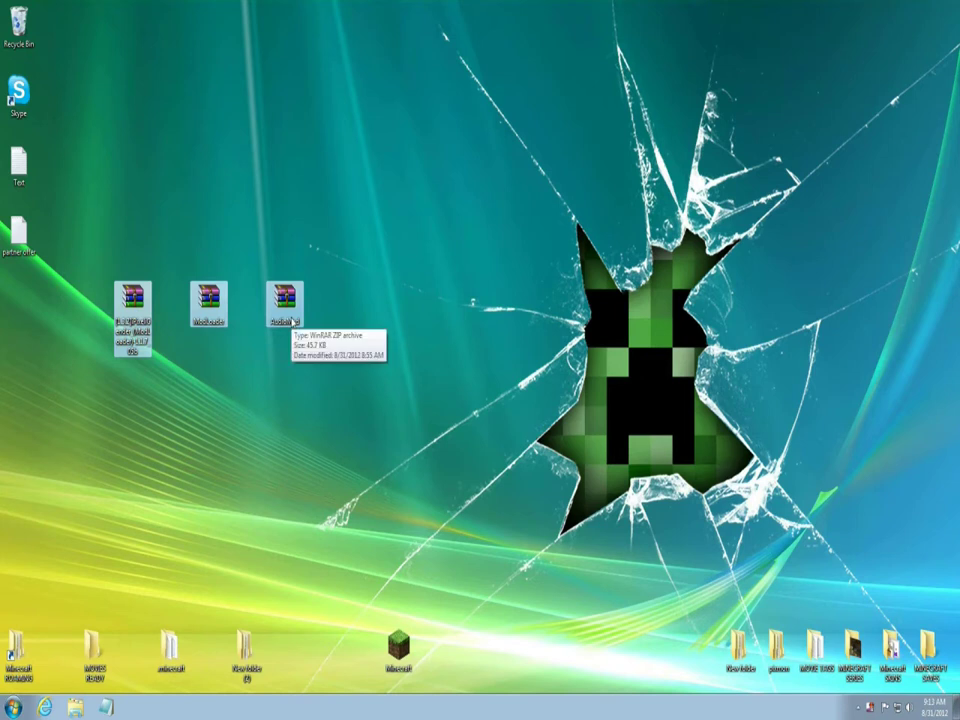
pyautogui.click(459, 319)
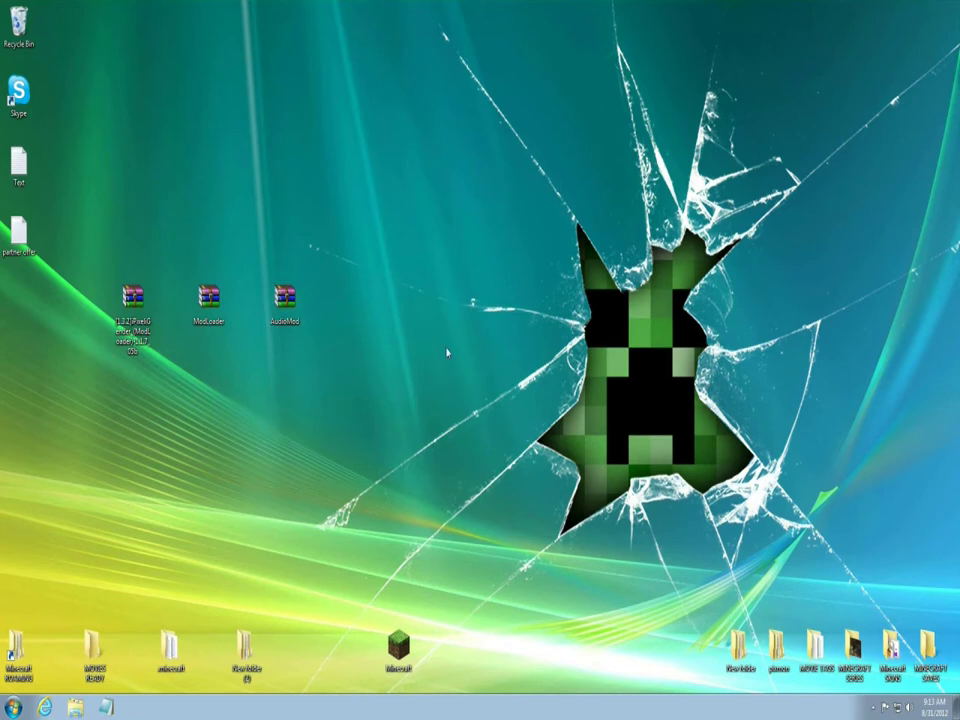
# Step: Search the computer for %appdata%, open the Roaming folder it points to and go into the .minecraft folder
pyautogui.click(13, 705)
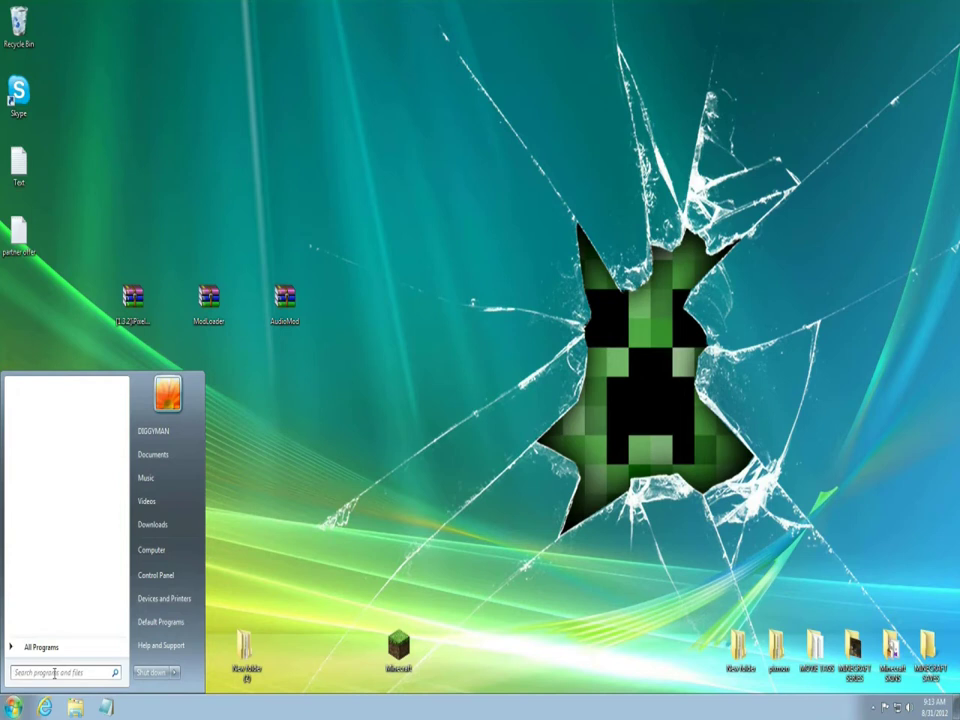
pyautogui.write('%app')
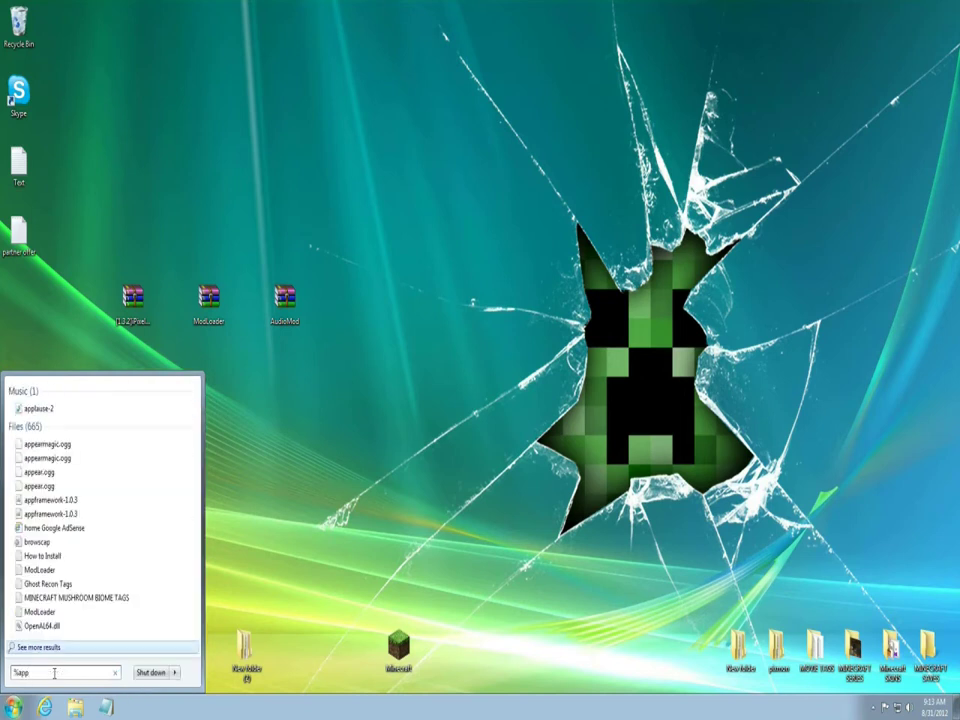
pyautogui.write('data')
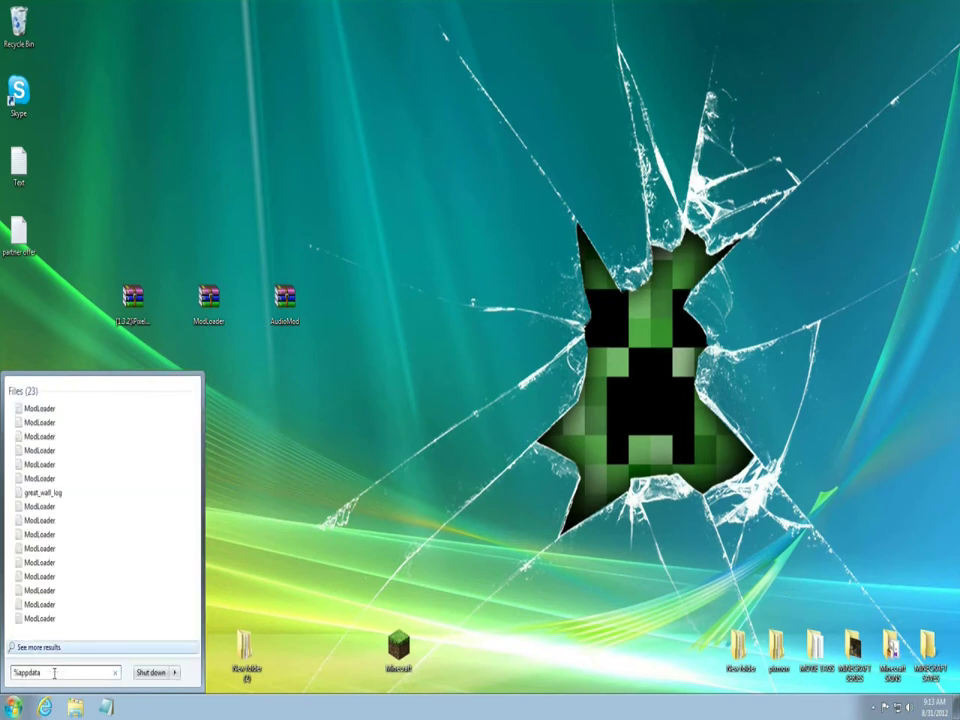
pyautogui.write('%')
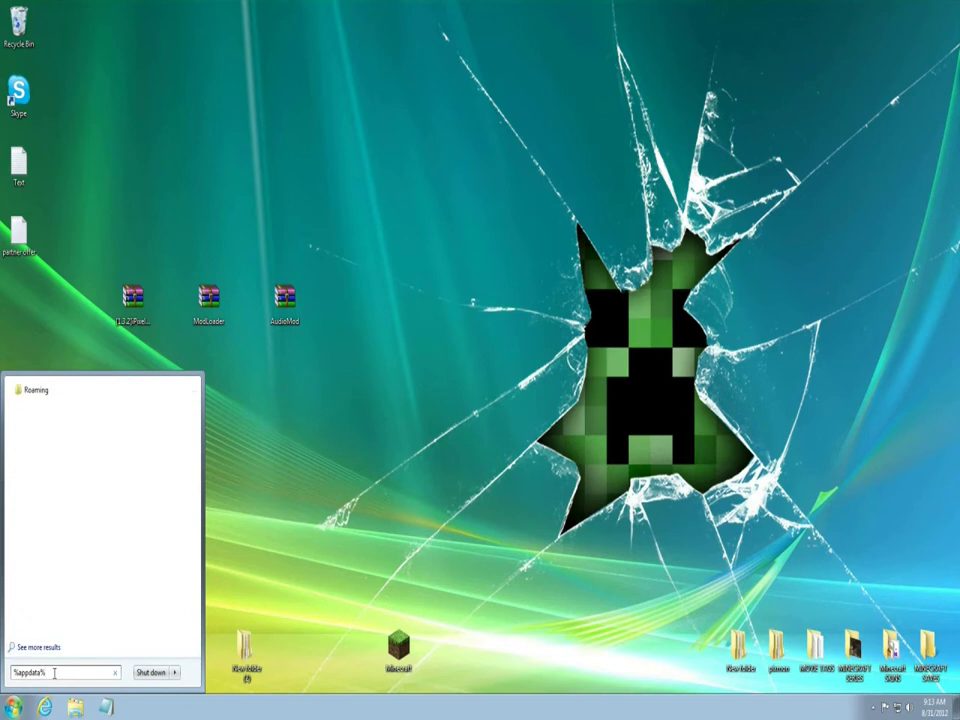
pyautogui.click(47, 392)
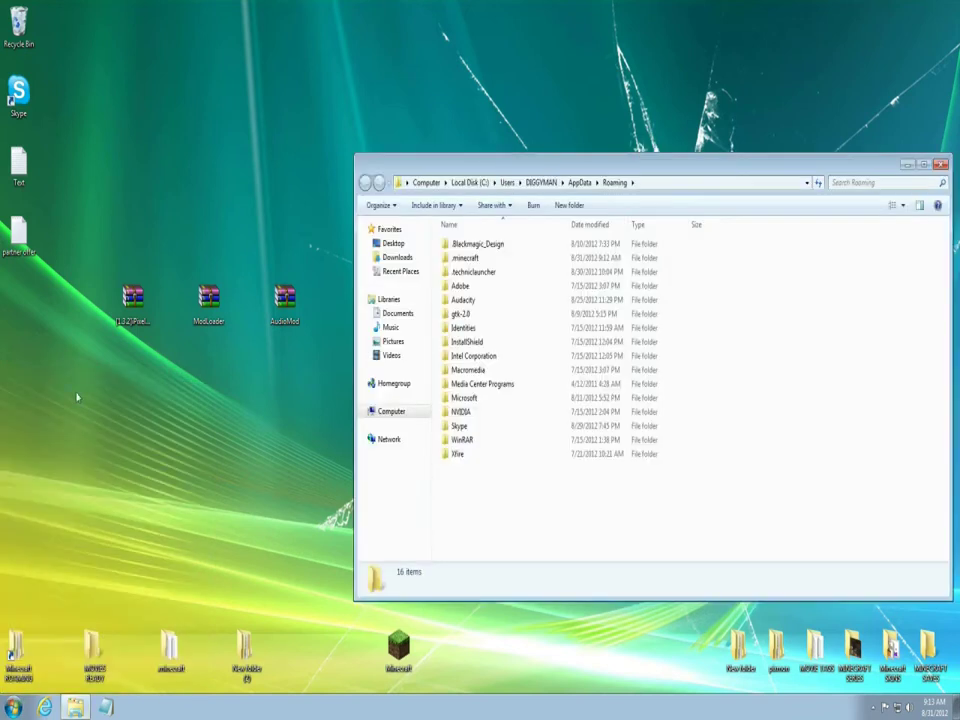
pyautogui.doubleClick(463, 258)
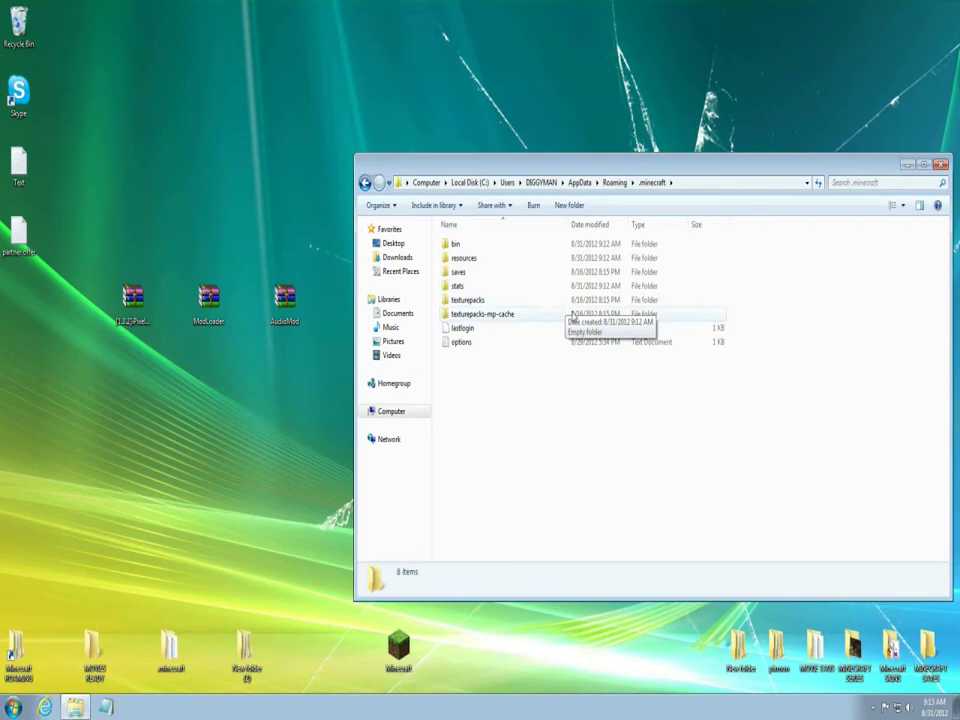
# Step: Go into the bin folder and open the minecraft JAR file with WinRAR archiver, dismissing the licence reminder
pyautogui.moveTo(502, 172); pyautogui.dragTo(509, 115)
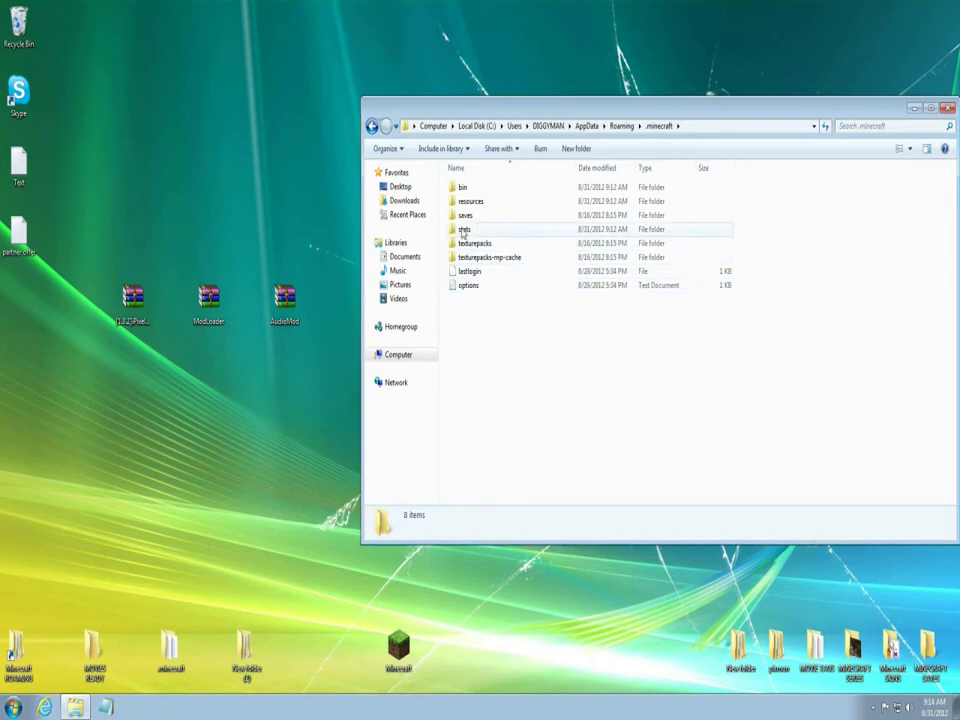
pyautogui.doubleClick(462, 189)
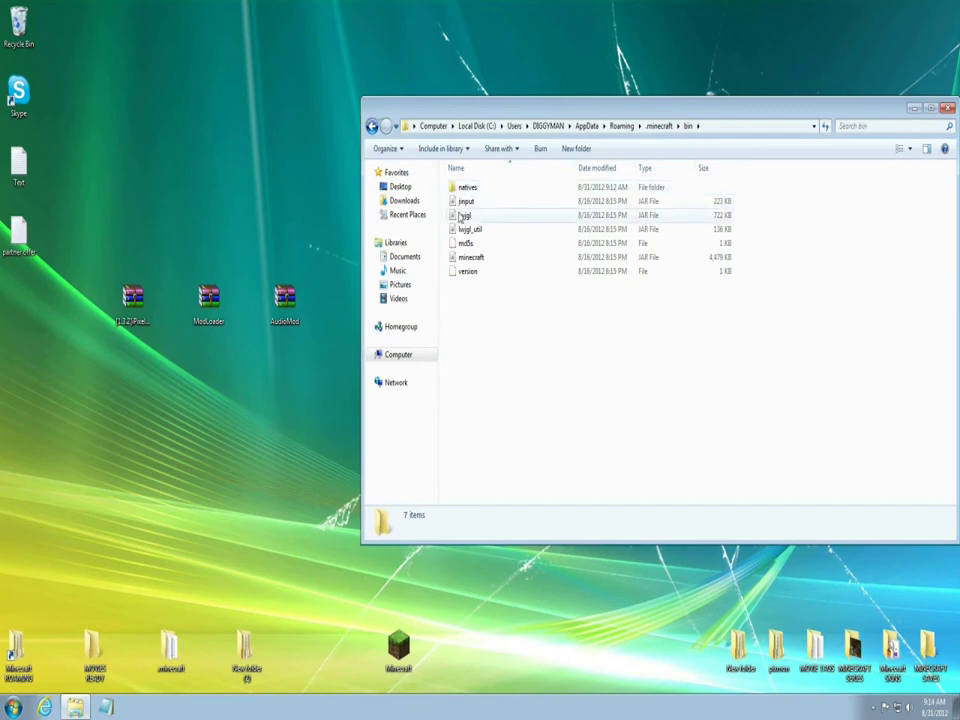
pyautogui.click(481, 259)
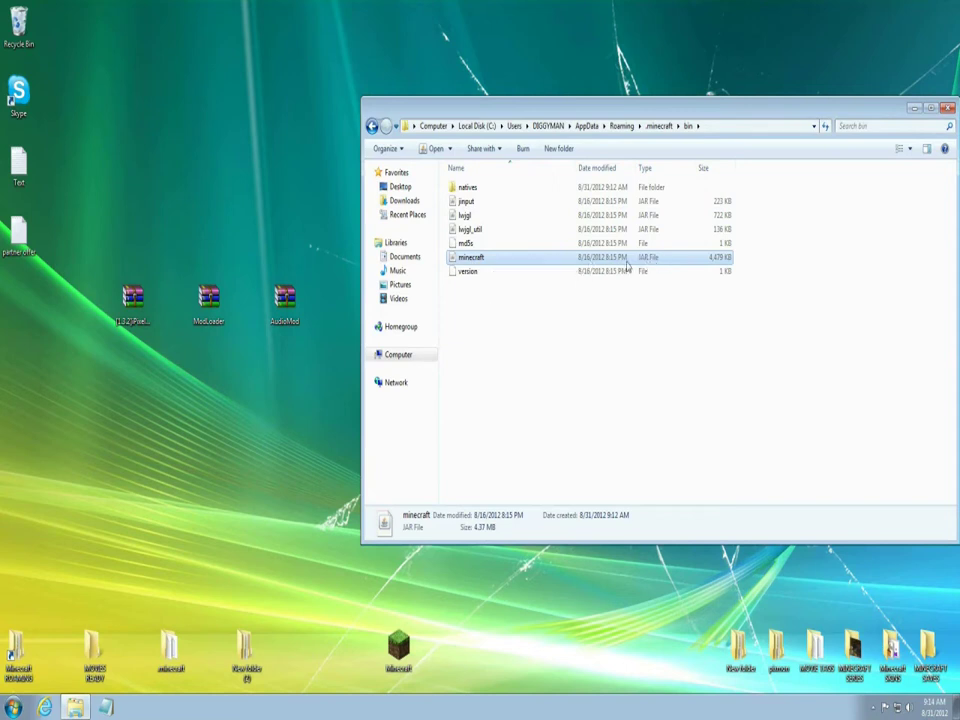
pyautogui.rightClick(477, 257)
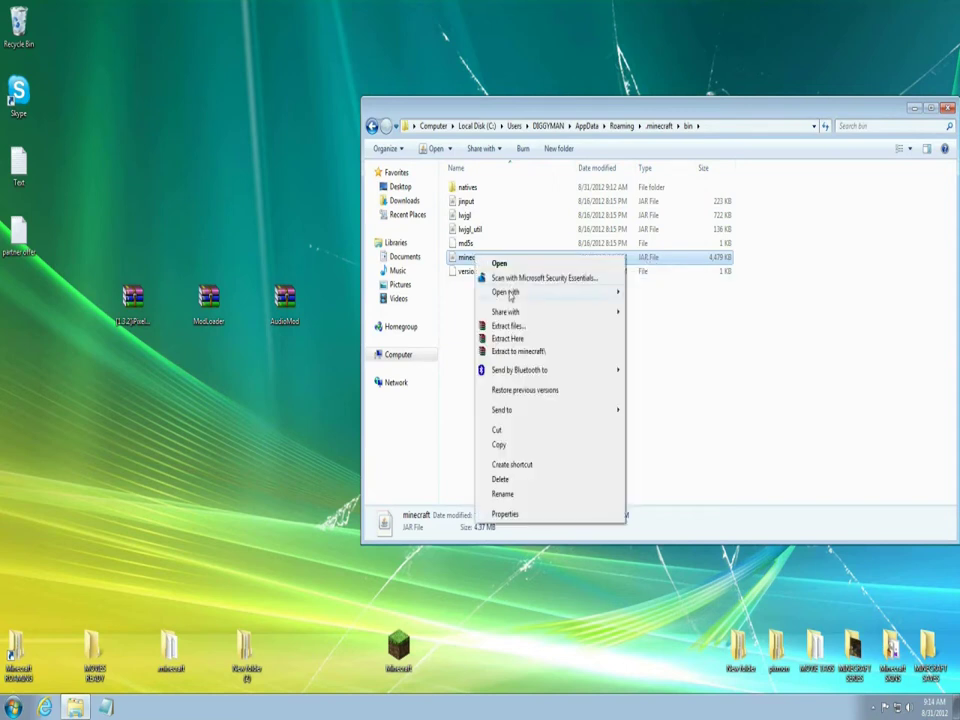
pyautogui.moveTo(520, 292)
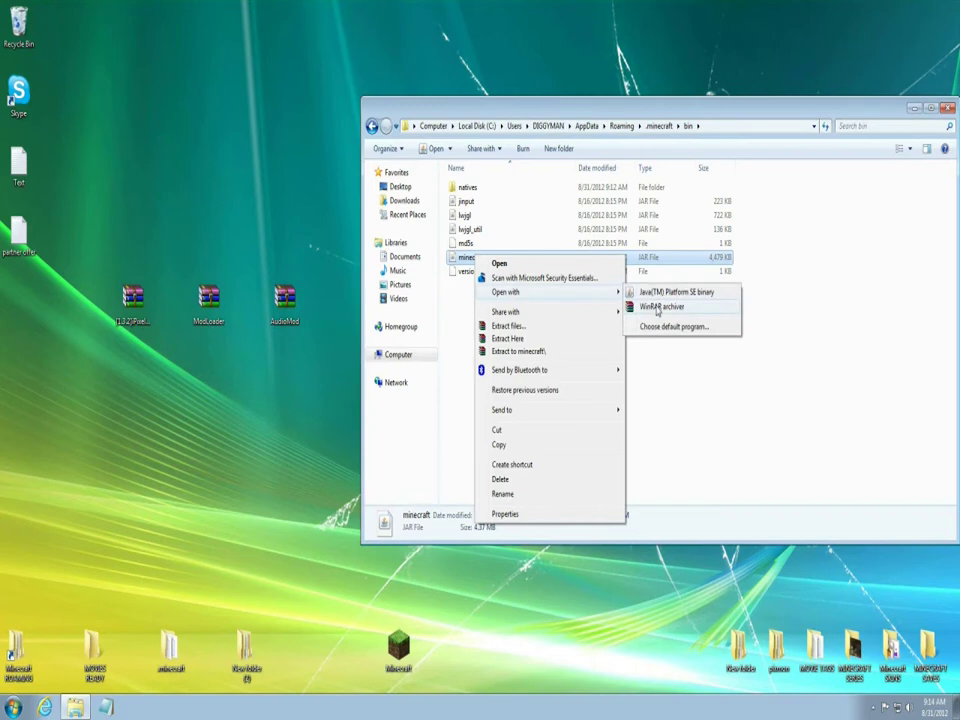
pyautogui.click(657, 309)
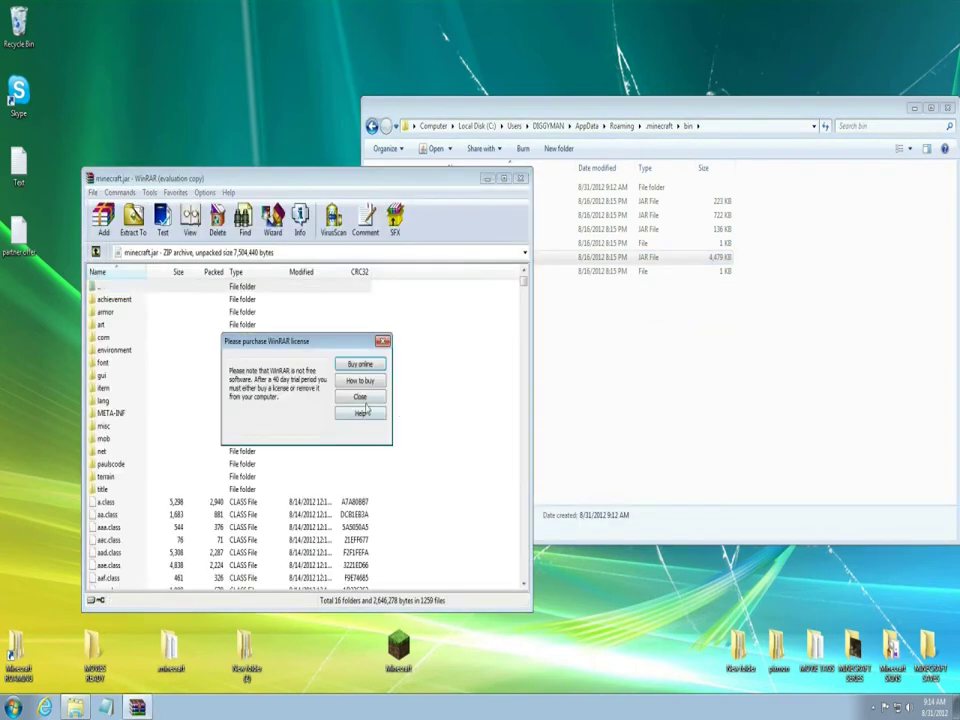
pyautogui.click(358, 396)
pyautogui.moveTo(321, 190); pyautogui.dragTo(630, 135)
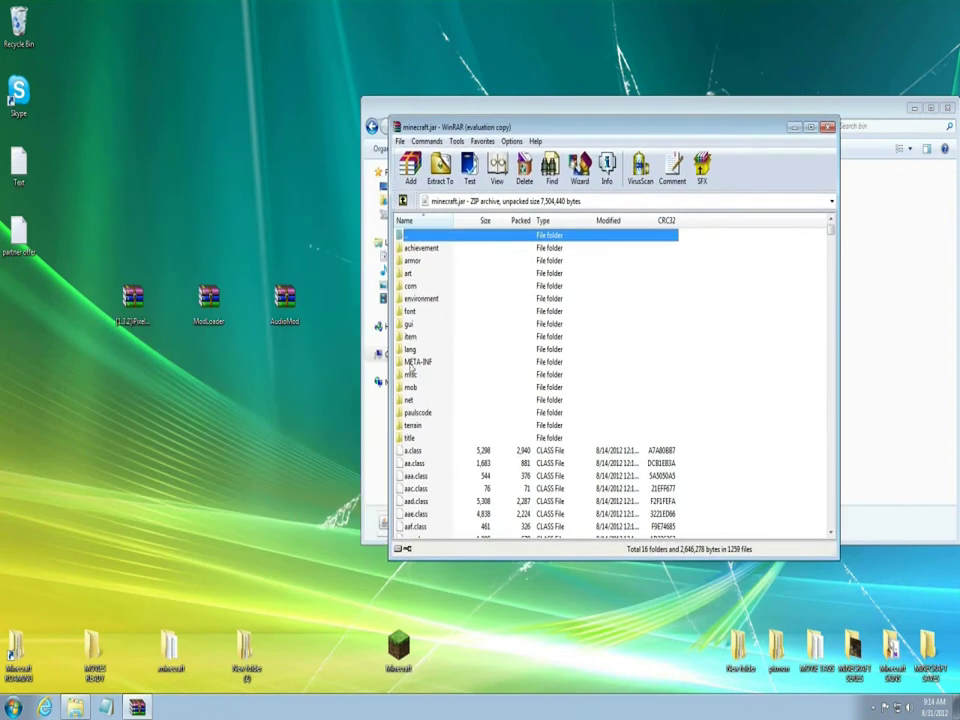
# Step: Delete the META-INF folder from the minecraft.jar archive
pyautogui.click(413, 364)
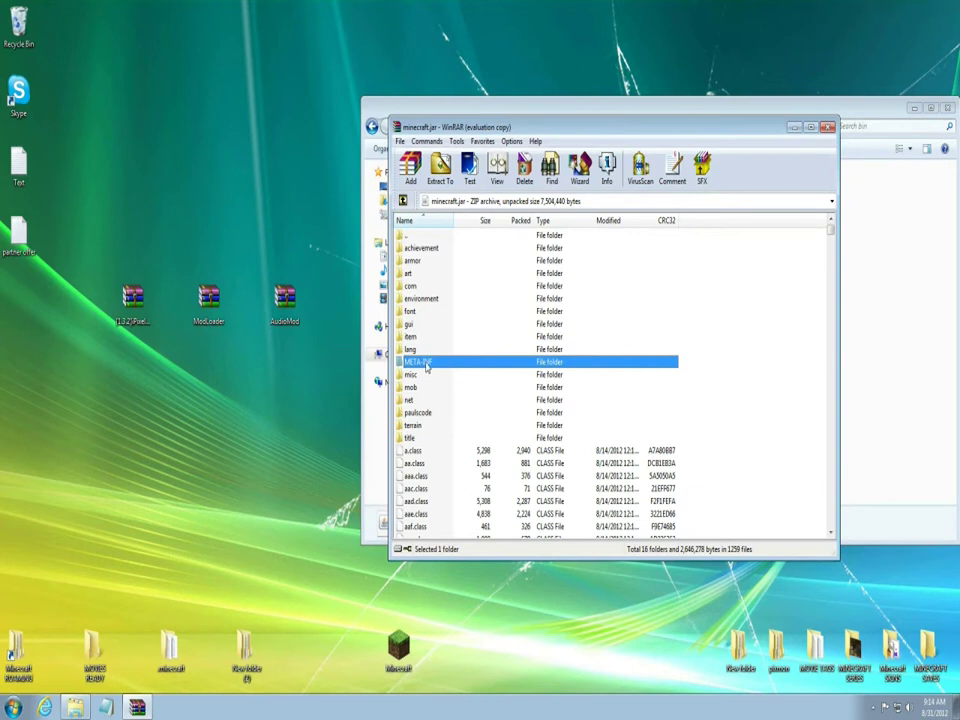
pyautogui.rightClick(426, 367)
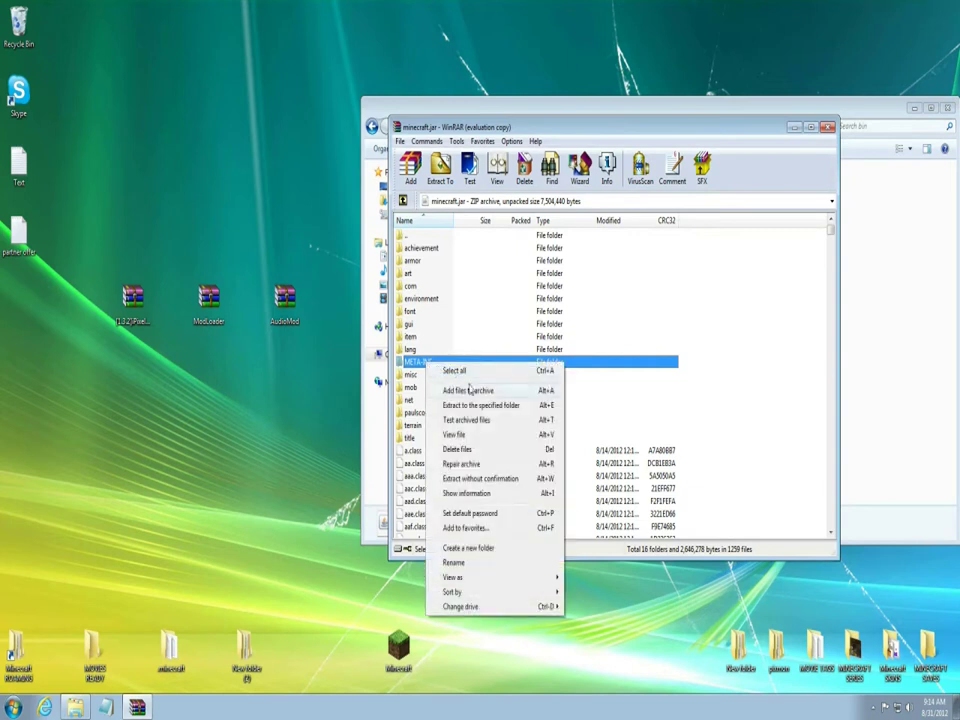
pyautogui.click(459, 451)
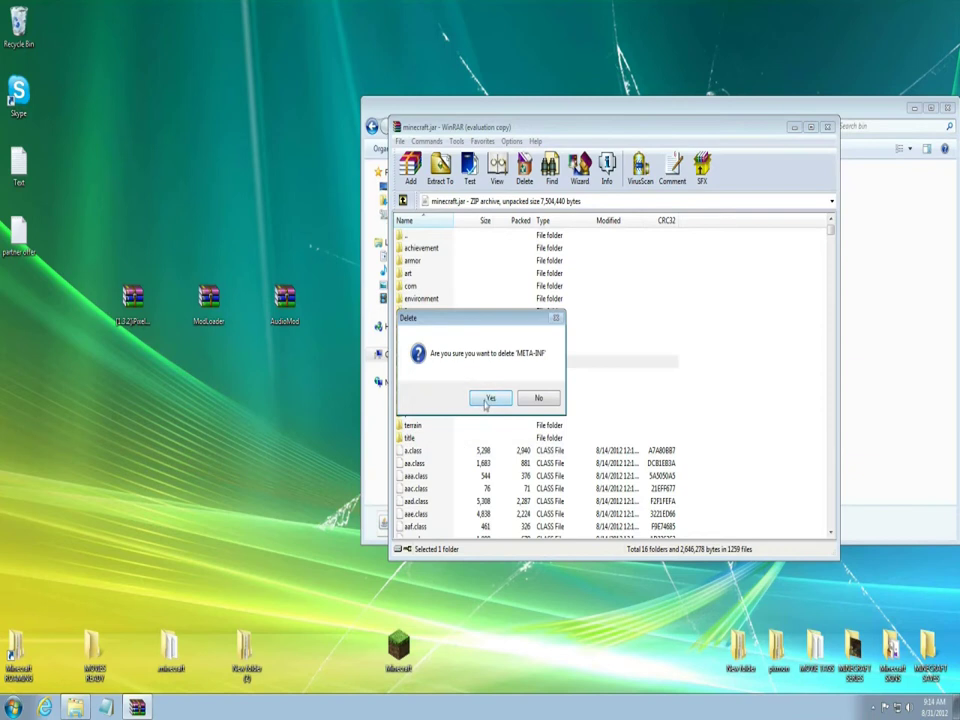
pyautogui.click(491, 399)
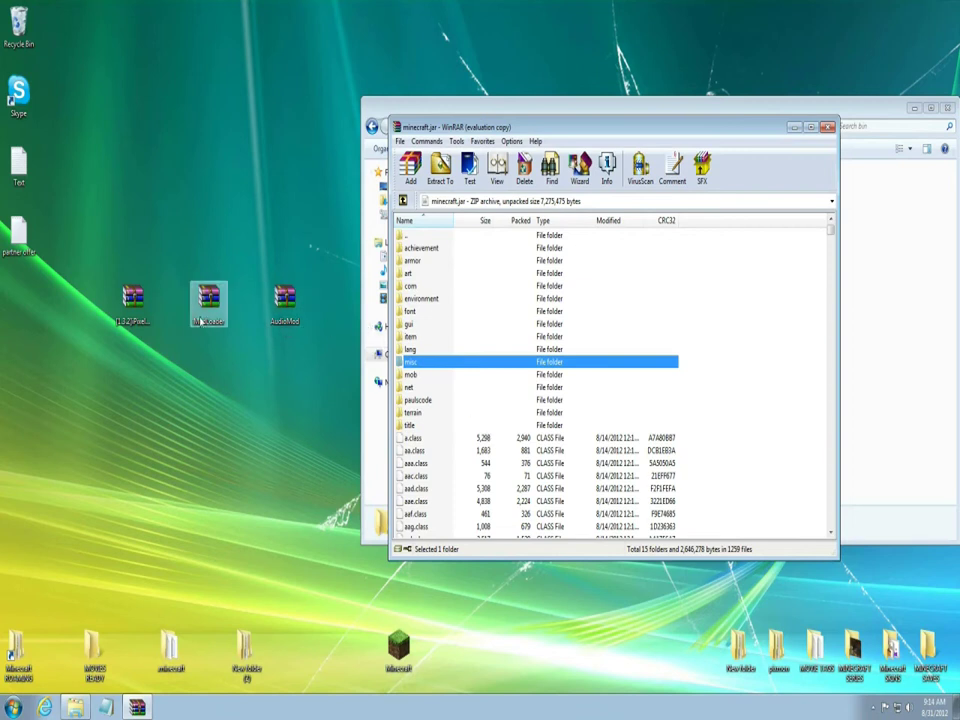
# Step: Add all files from the desktop's ModLoader archive to minecraft.jar, and close the ModLoader archive
pyautogui.doubleClick(226, 312)
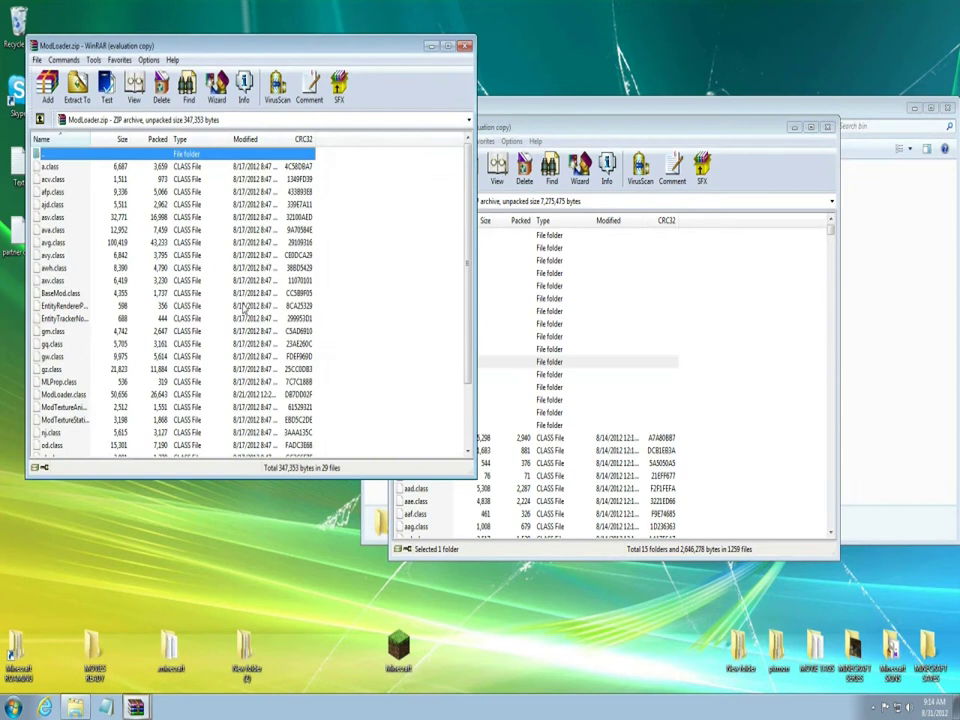
pyautogui.click(160, 294)
pyautogui.rightClick(160, 296)
pyautogui.click(140, 230)
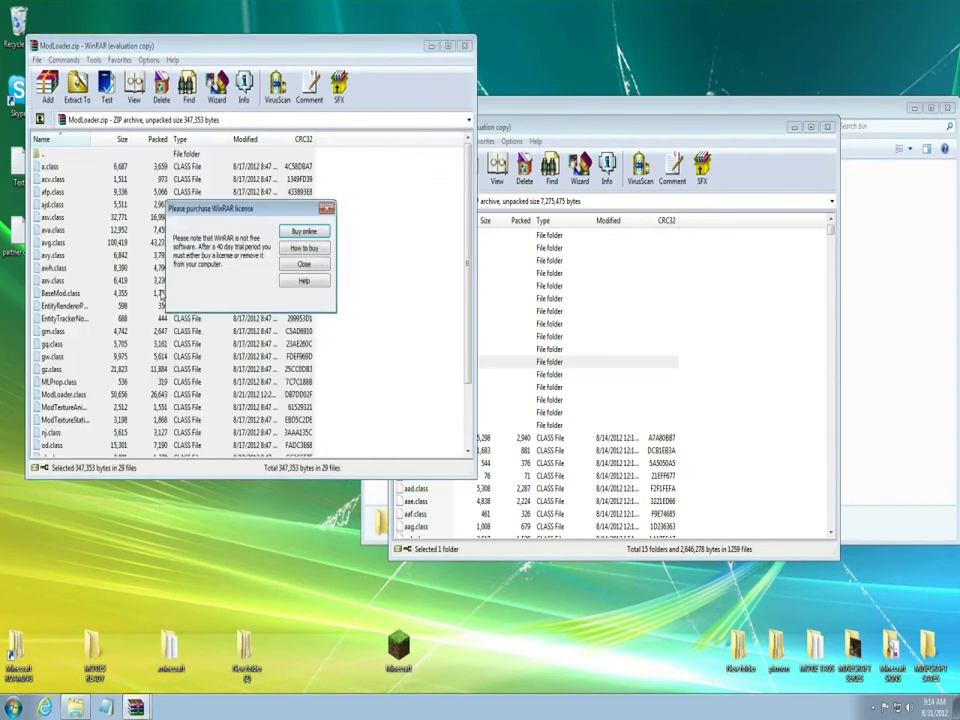
pyautogui.click(305, 264)
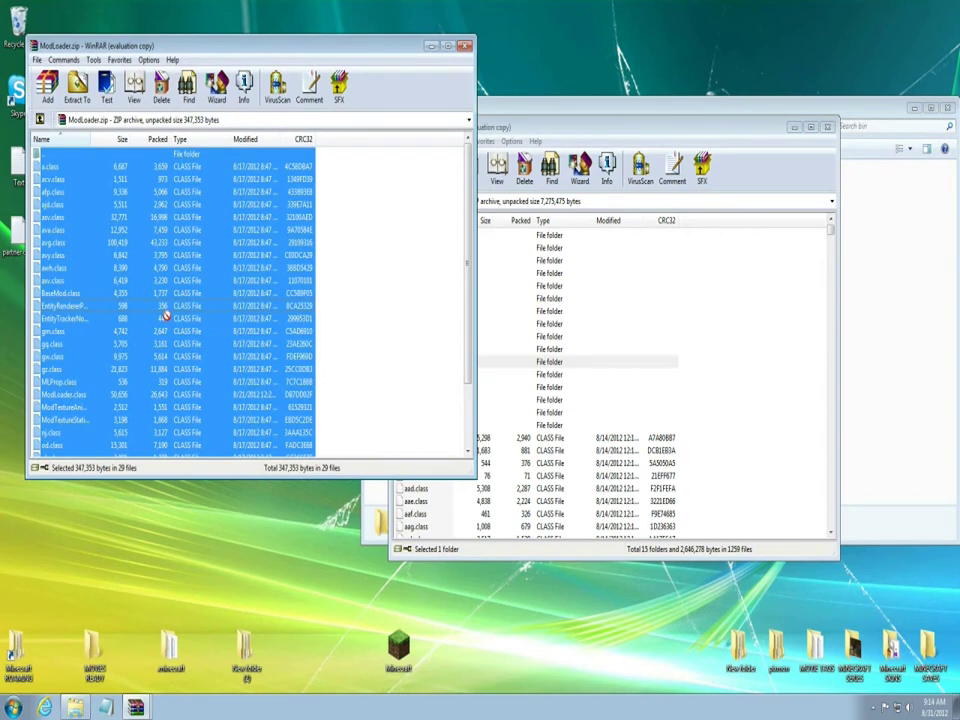
pyautogui.moveTo(166, 316); pyautogui.dragTo(763, 420)
pyautogui.press('Return')
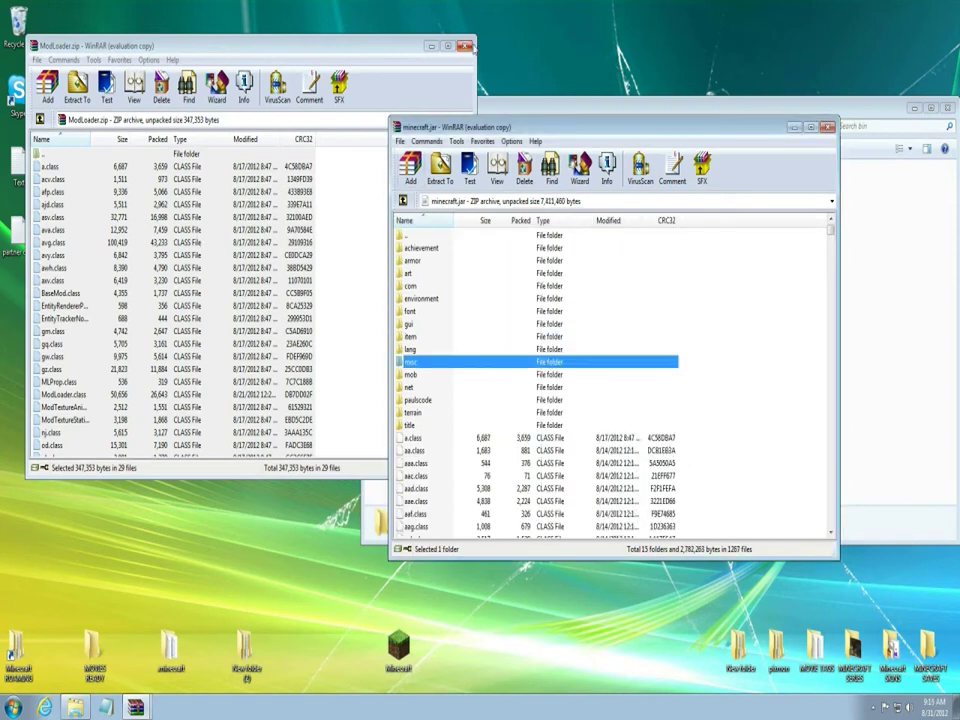
pyautogui.click(465, 46)
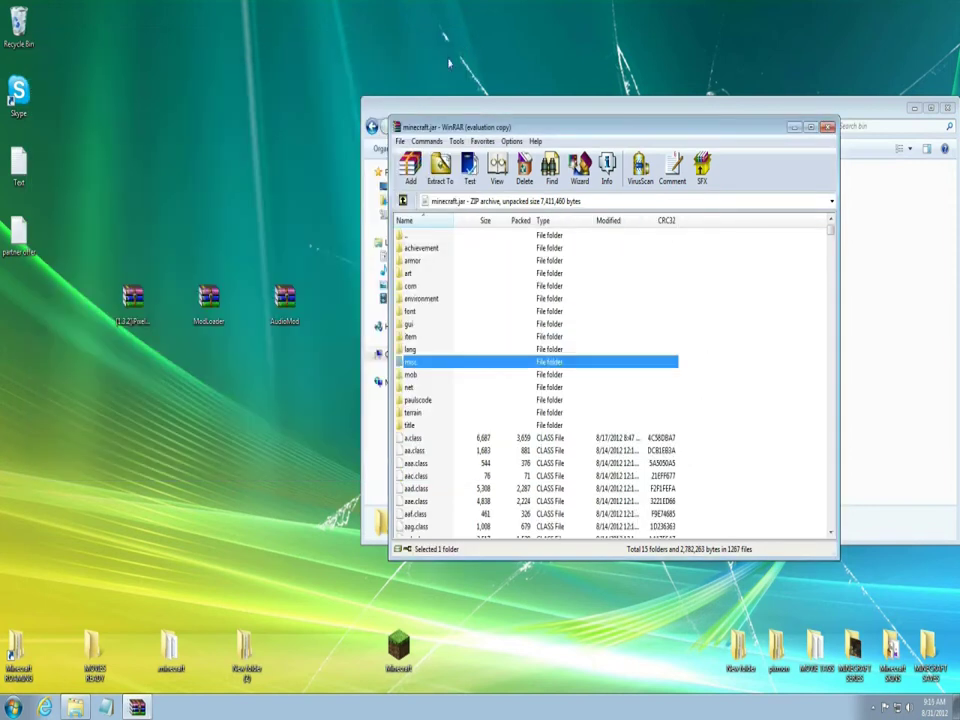
# Step: Add the ibxm and paulscode folders and ayq.class from the AudioMod archive to minecraft.jar, and close all archive and folder windows
pyautogui.doubleClick(287, 312)
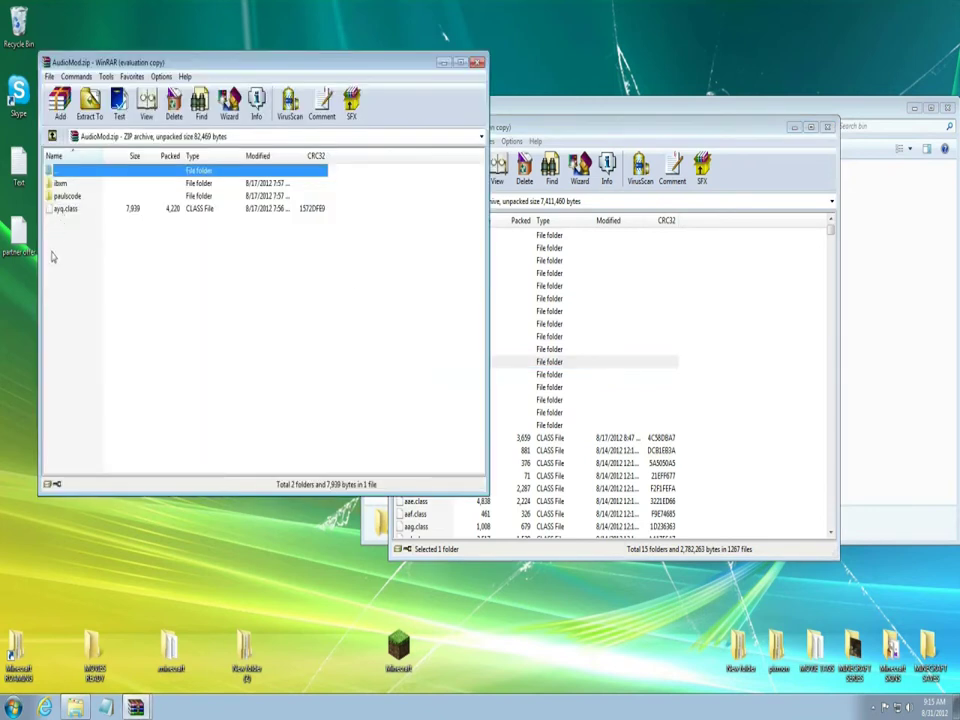
pyautogui.moveTo(53, 257); pyautogui.dragTo(79, 128)
pyautogui.press('Escape')
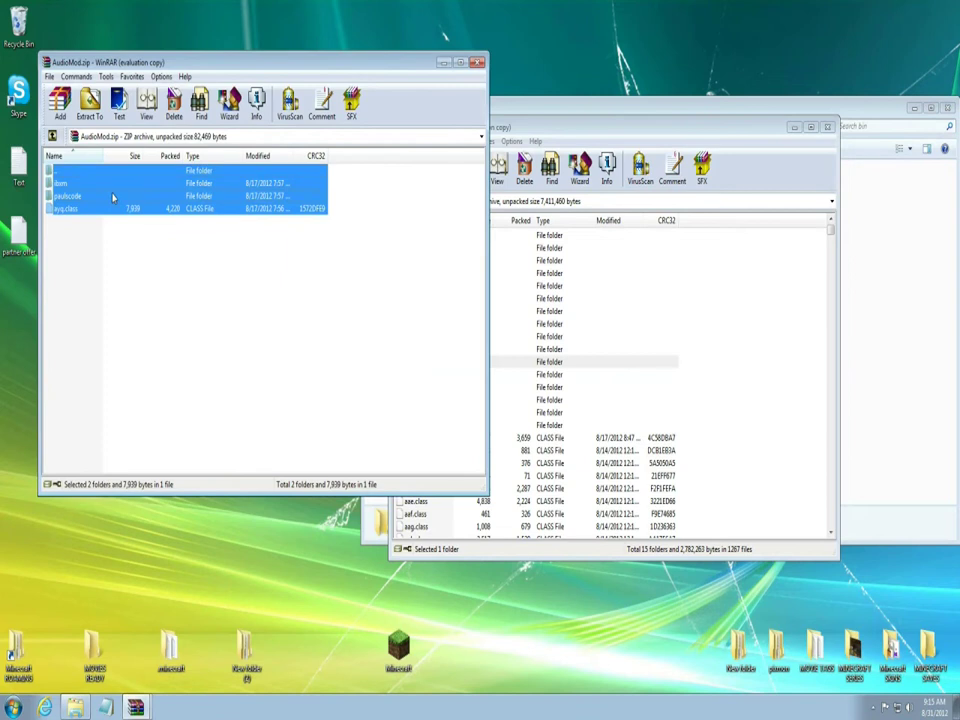
pyautogui.moveTo(113, 197); pyautogui.dragTo(776, 386)
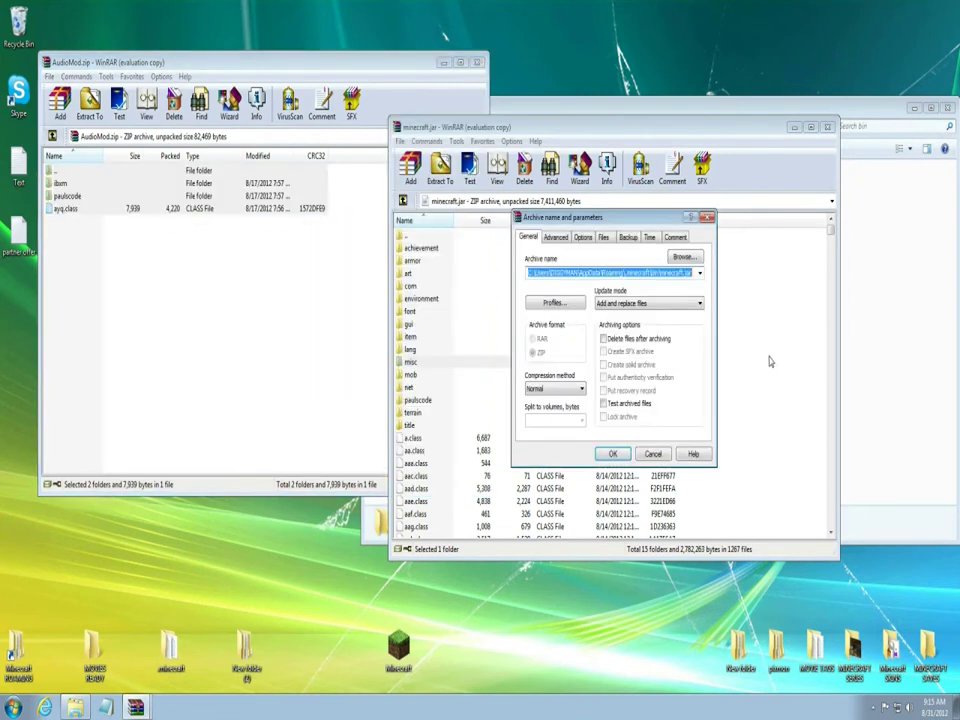
pyautogui.click(613, 454)
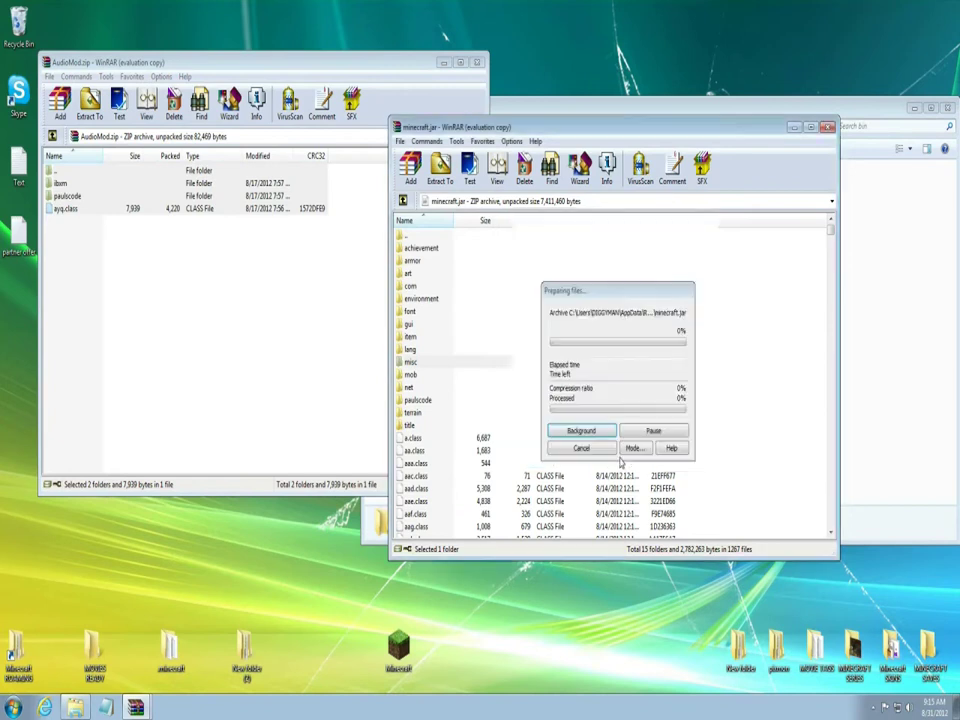
pyautogui.click(477, 62)
pyautogui.click(827, 127)
pyautogui.click(947, 107)
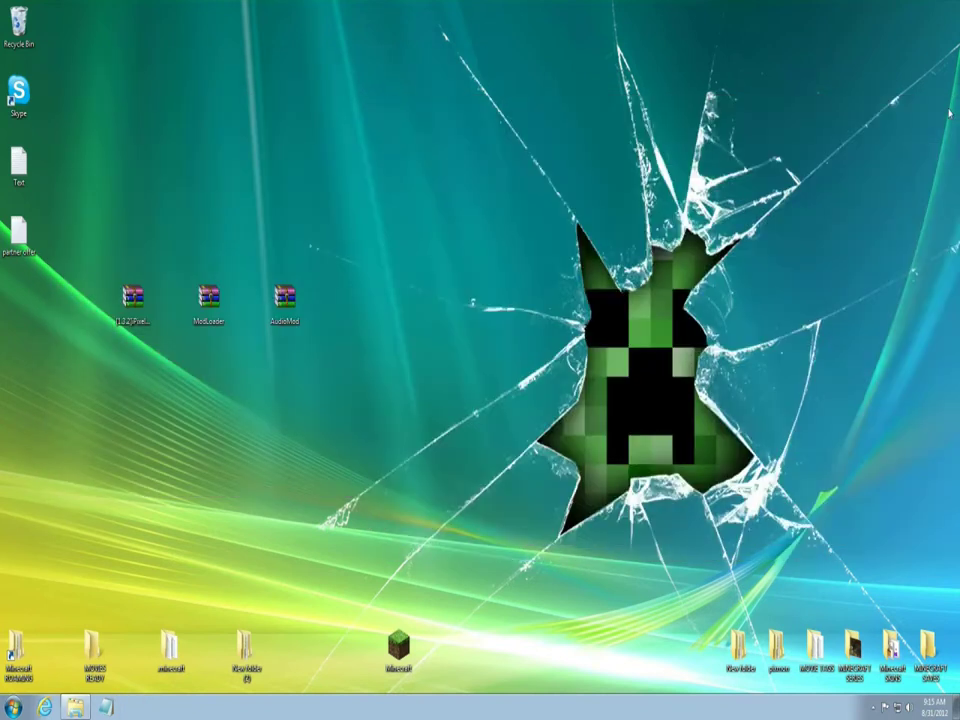
# Step: Run Minecraft from the desktop, allowing the unverified program, and log in with the remembered account
pyautogui.doubleClick(398, 647)
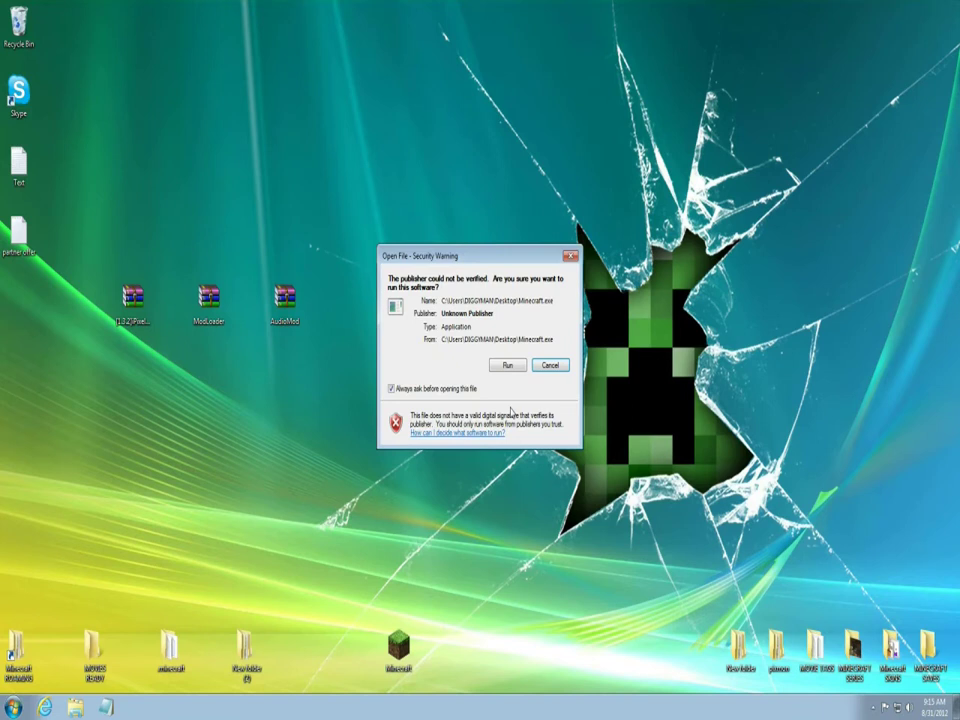
pyautogui.click(506, 366)
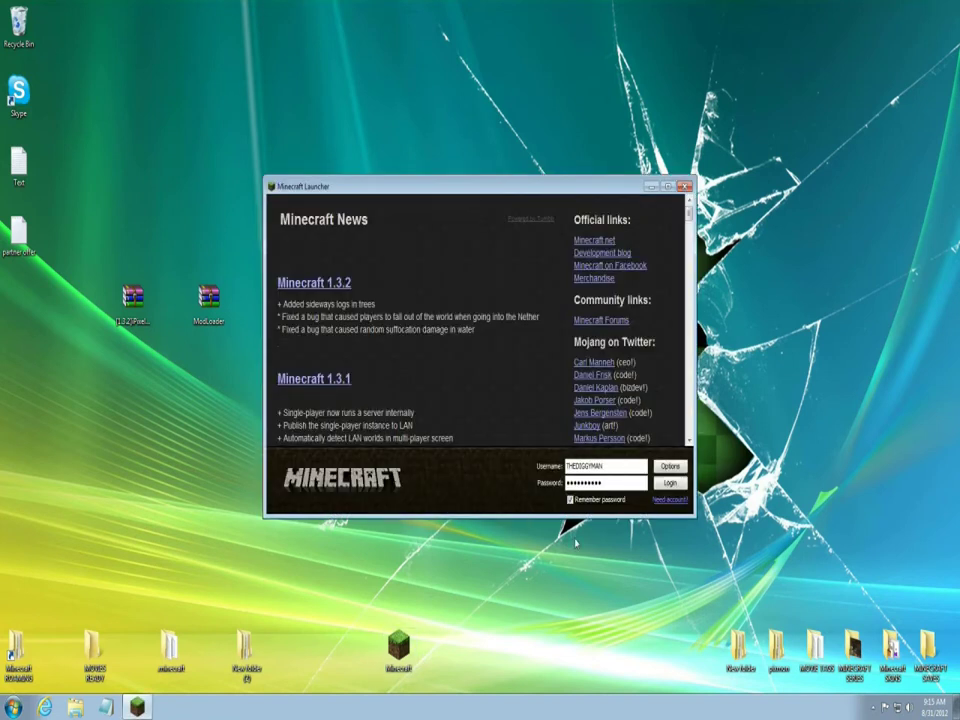
pyautogui.click(665, 483)
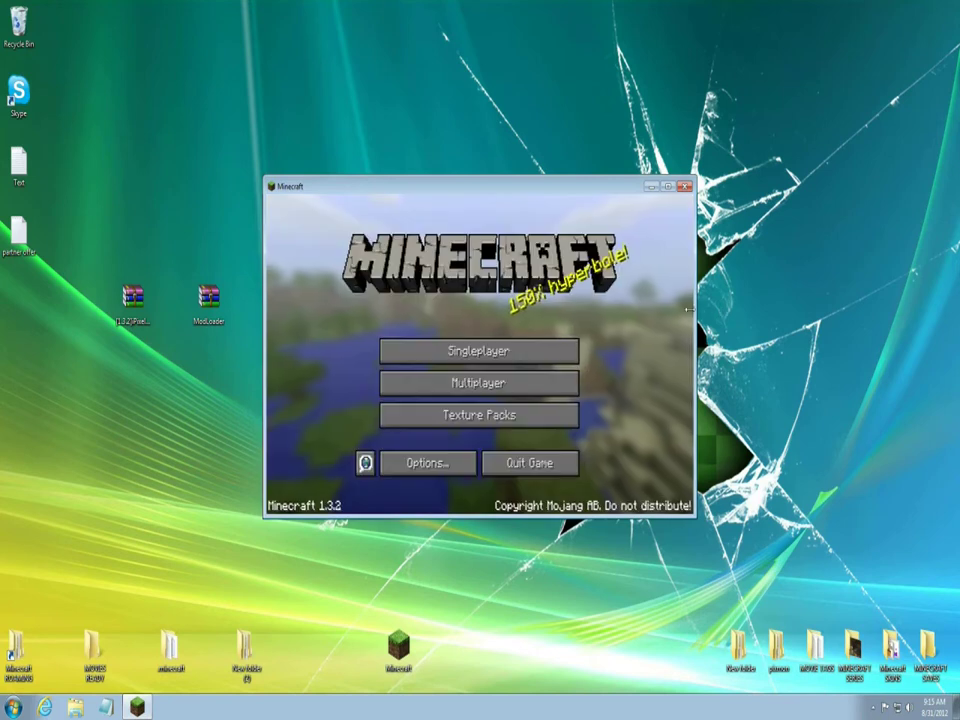
# Step: Create a new singleplayer world and swim up to look around the spawn area
pyautogui.click(505, 352)
pyautogui.click(540, 451)
pyautogui.click(400, 489)
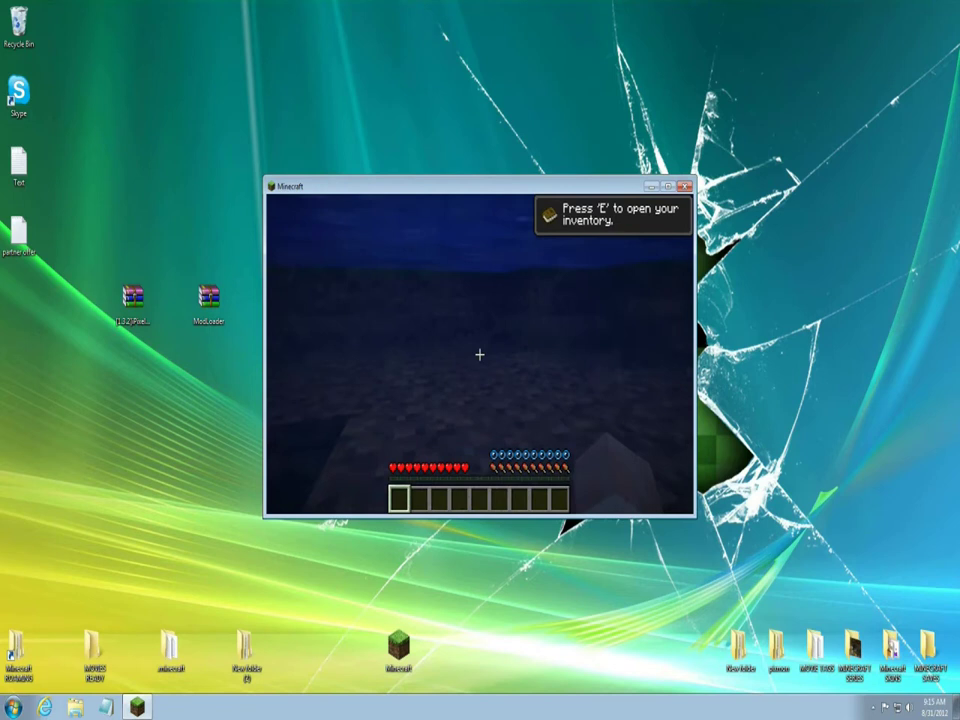
pyautogui.press('space')
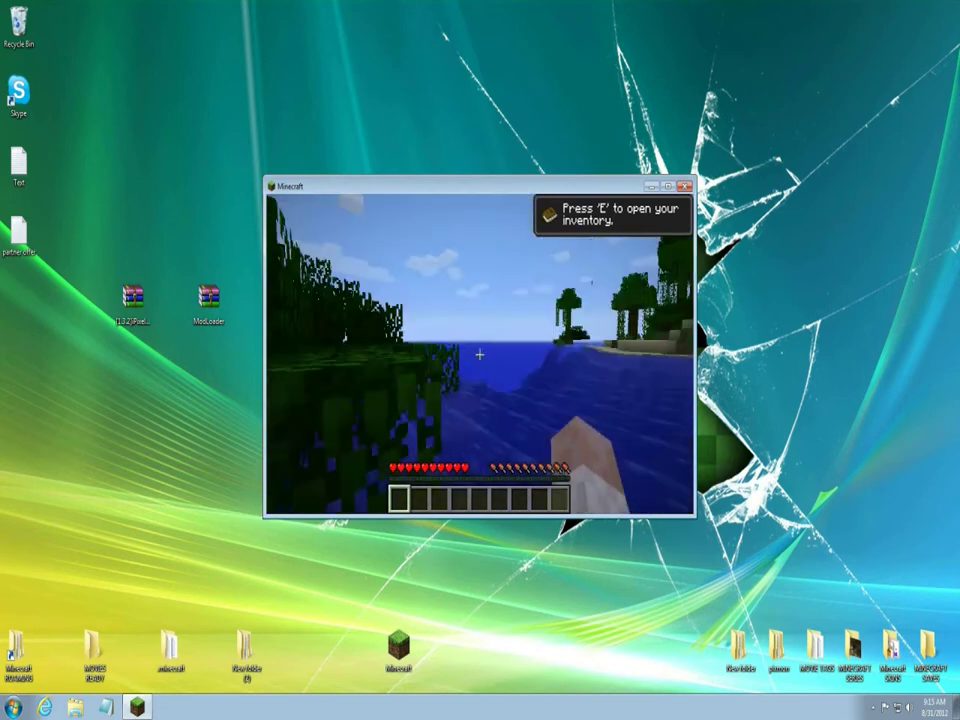
pyautogui.moveTo(479, 354)
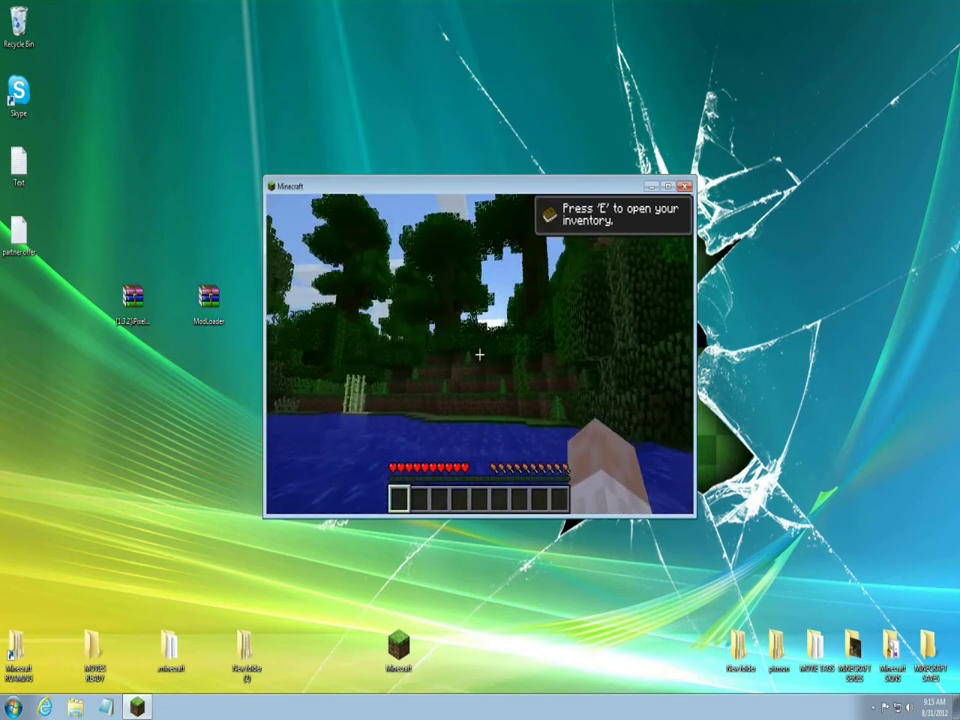
# Step: Swim ashore to view the player character, and leave the world and quit the game
pyautogui.press('w')
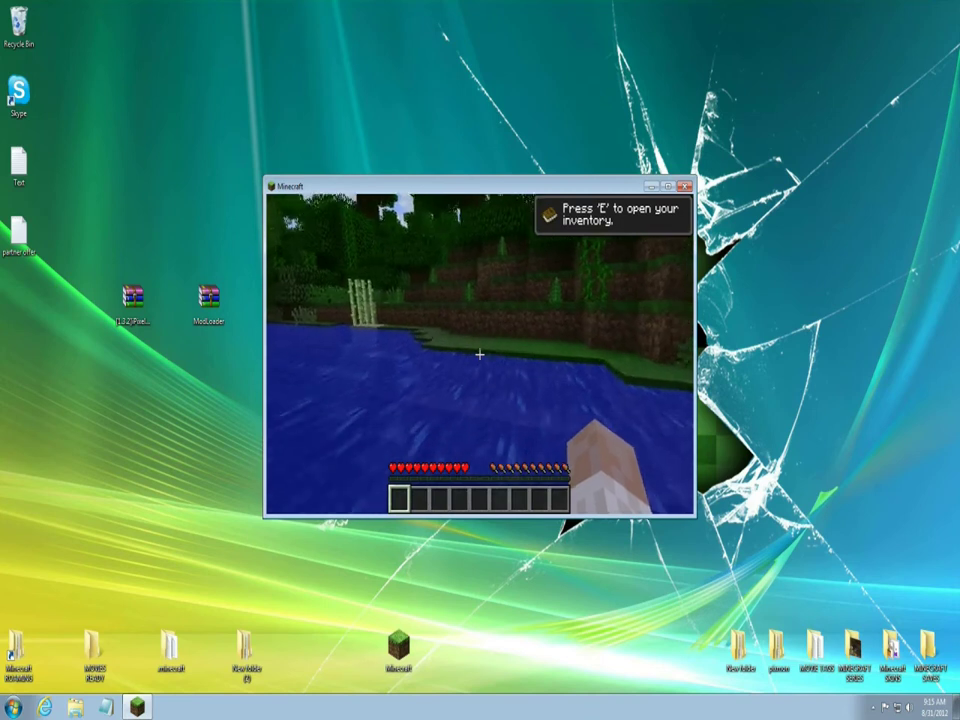
pyautogui.press('w')
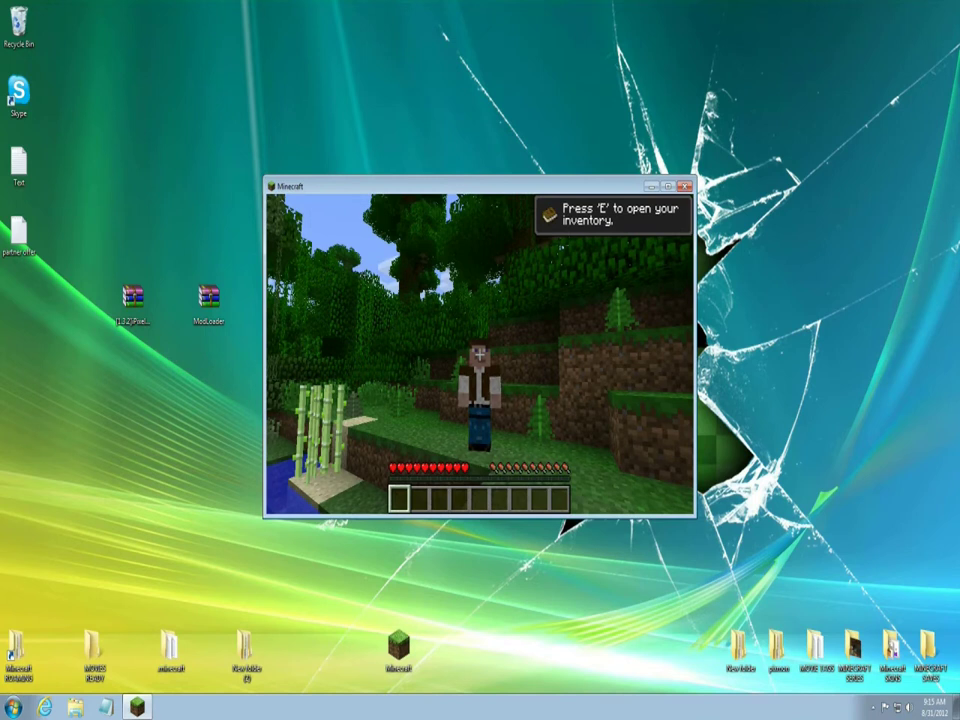
pyautogui.press('Escape')
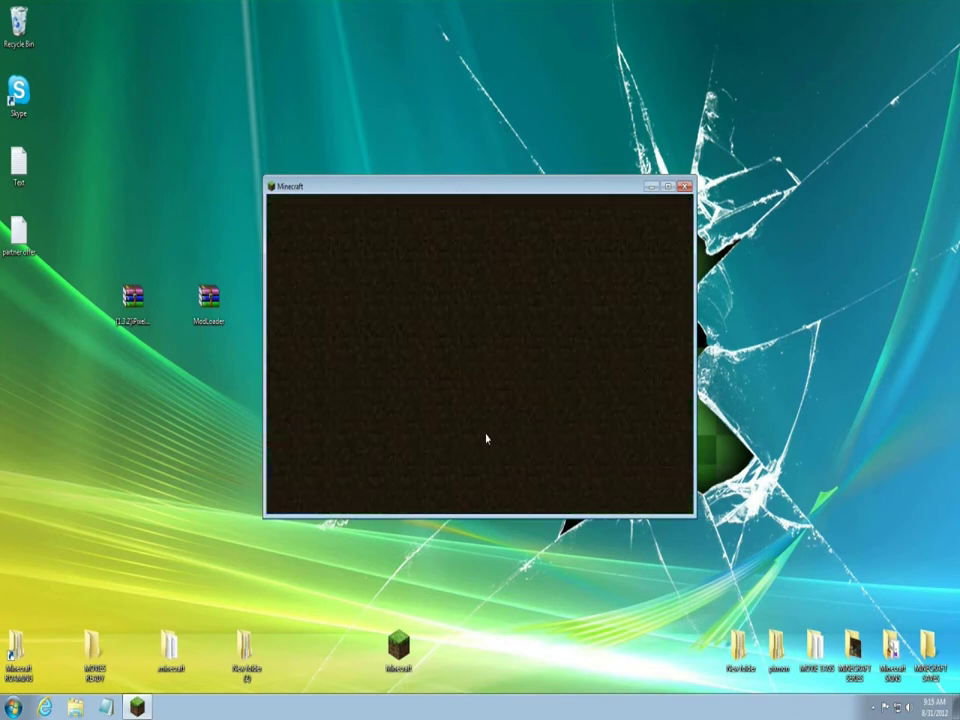
pyautogui.click(538, 462)
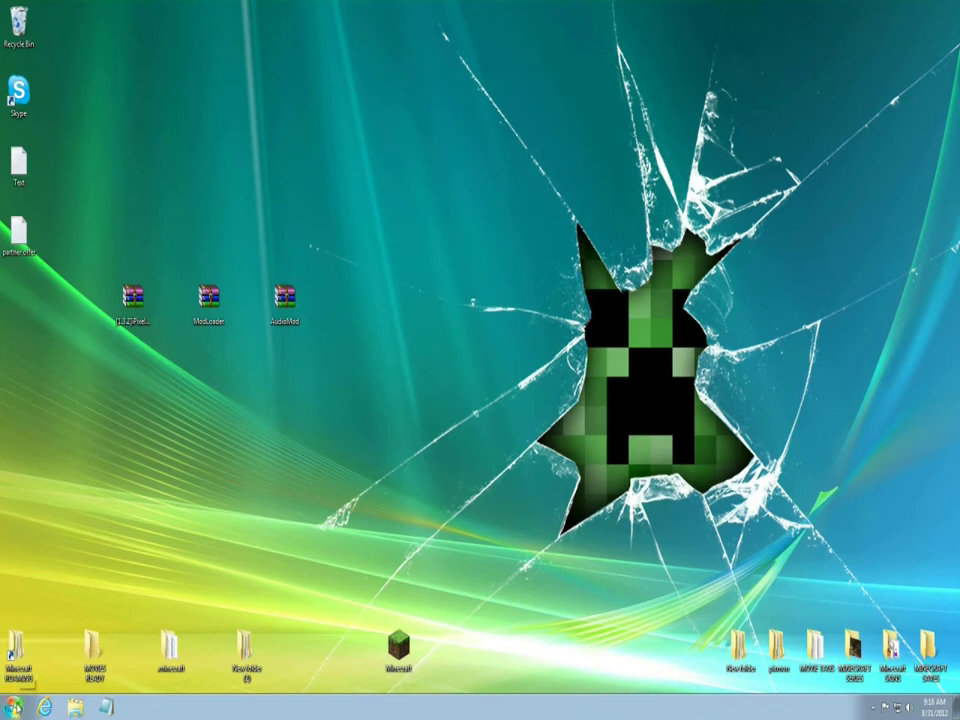
# Step: Open minecraft.jar from the bin folder of Roaming's .minecraft folder with WinRAR archiver
pyautogui.click(14, 707)
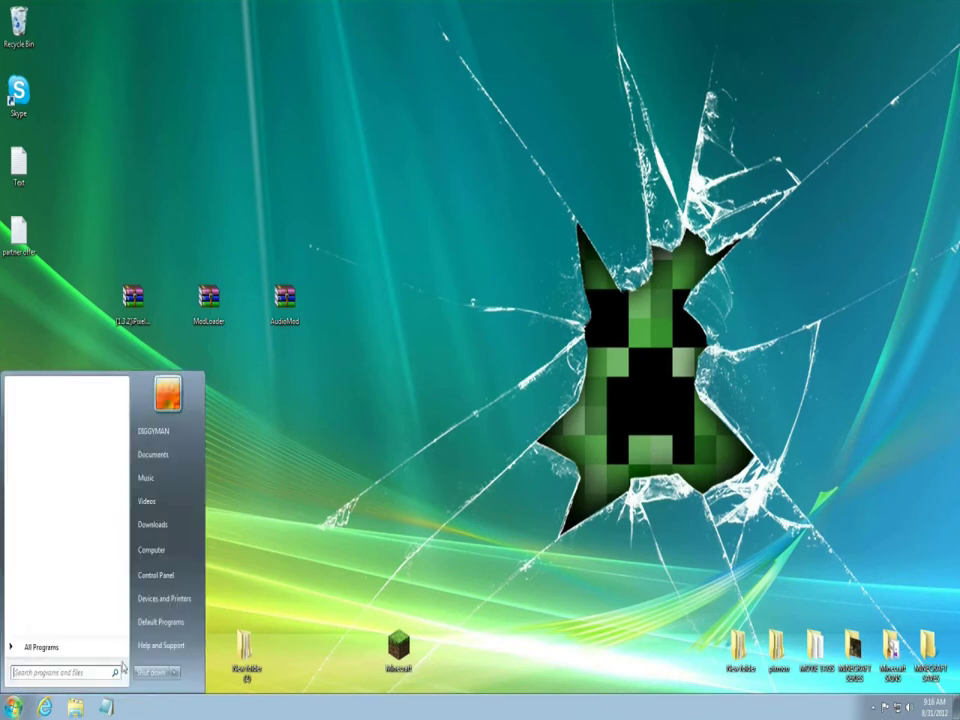
pyautogui.click(290, 485)
pyautogui.click(22, 655)
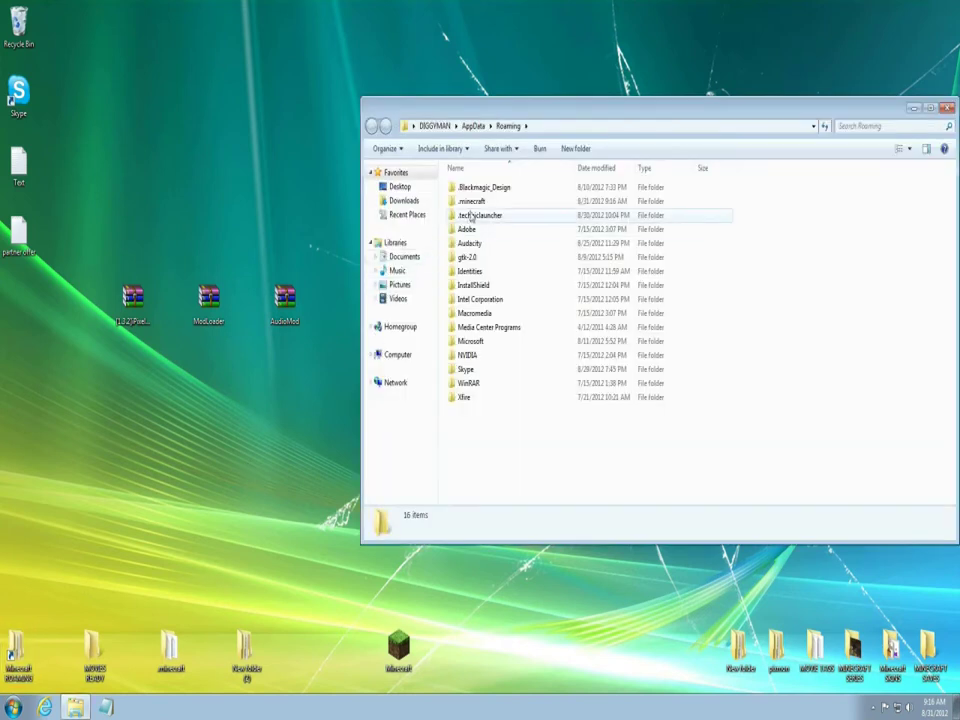
pyautogui.doubleClick(466, 201)
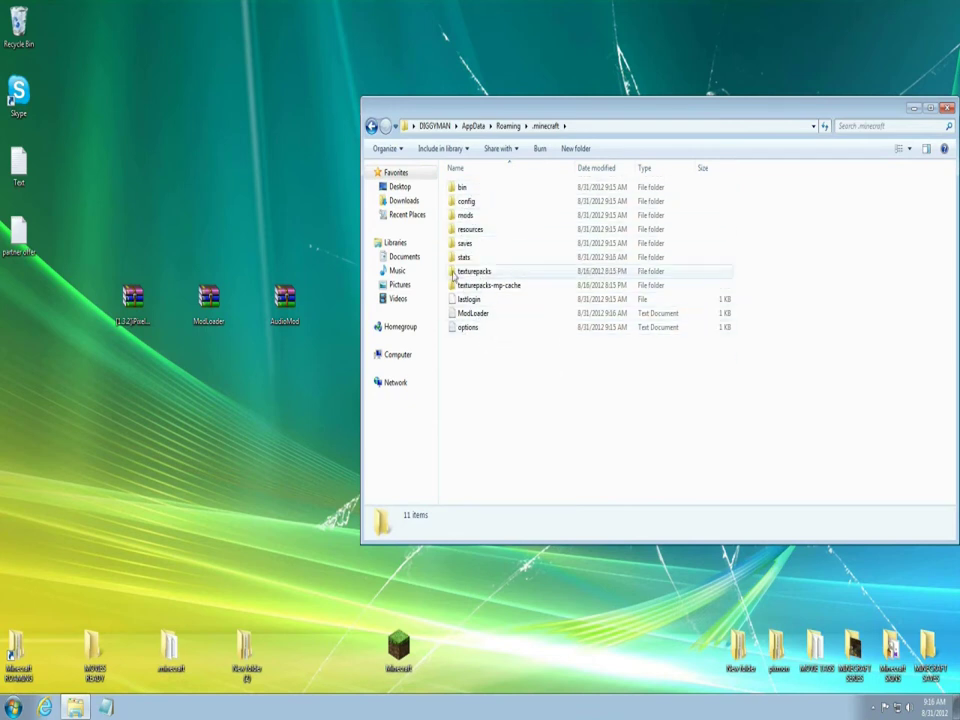
pyautogui.doubleClick(464, 189)
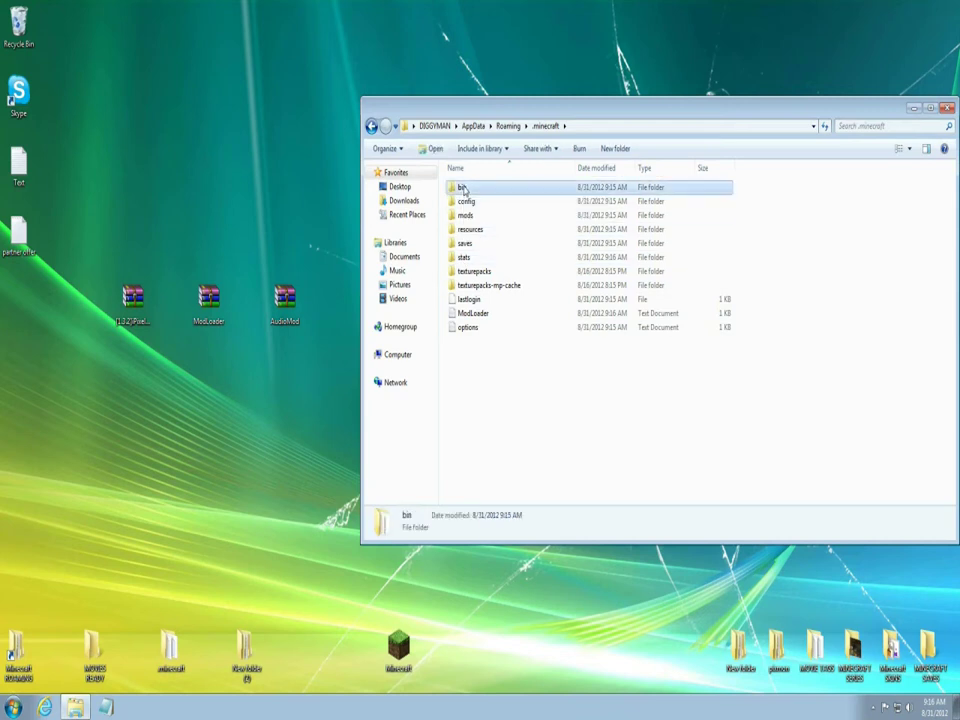
pyautogui.click(488, 257)
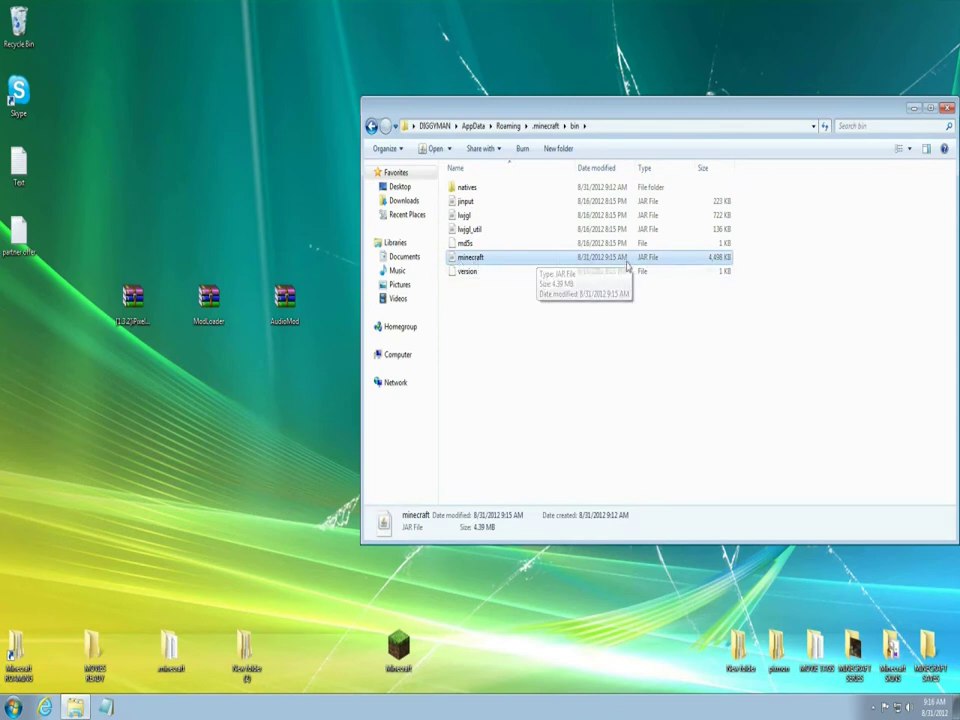
pyautogui.rightClick(468, 262)
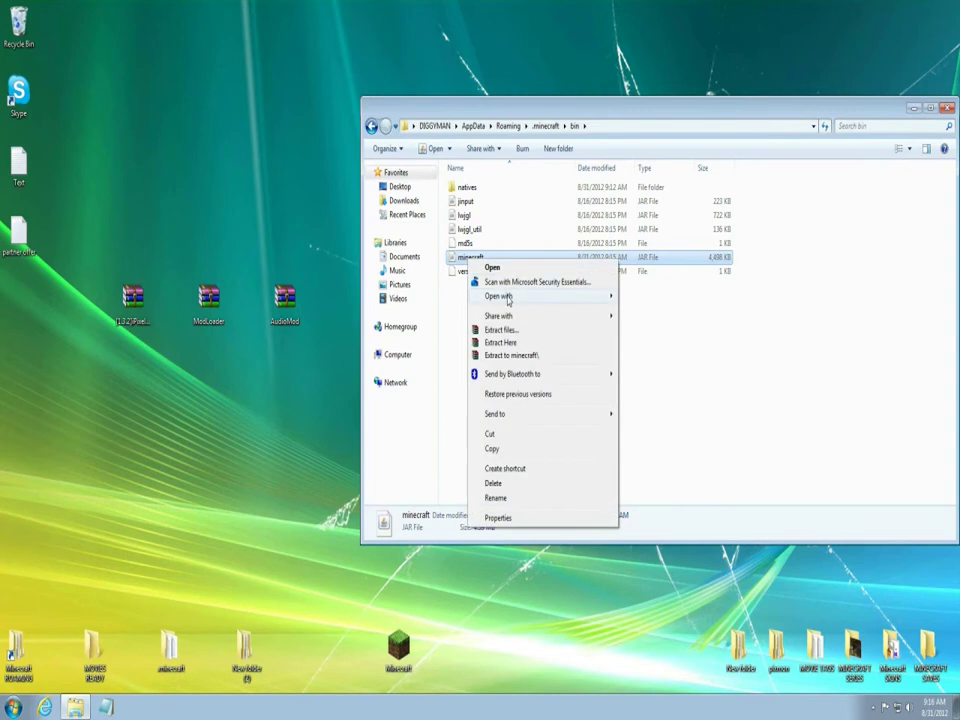
pyautogui.moveTo(508, 297)
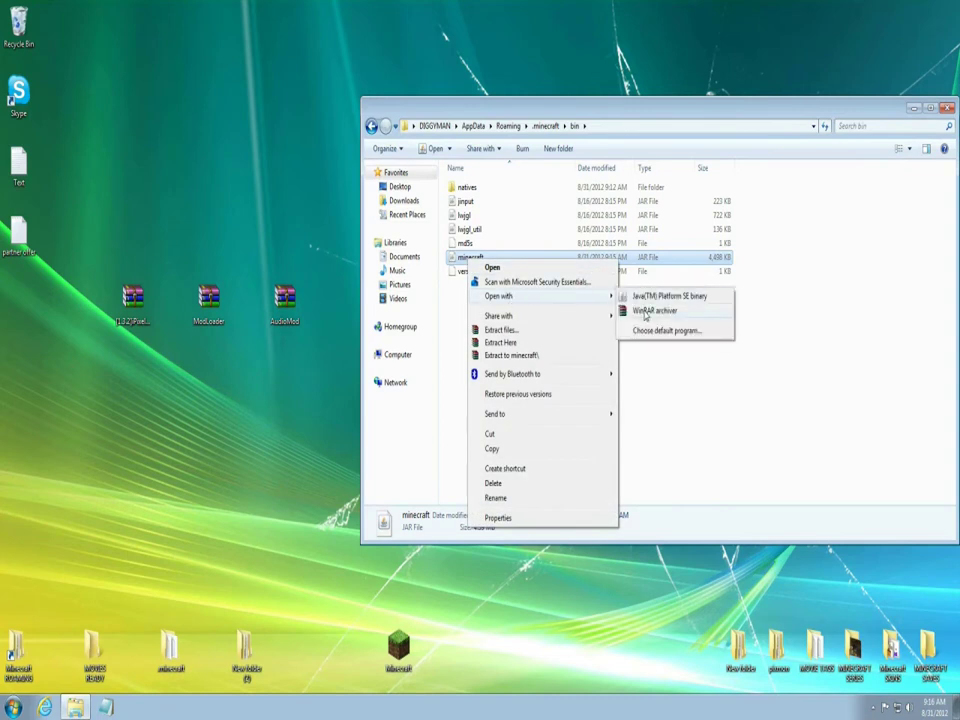
pyautogui.click(645, 312)
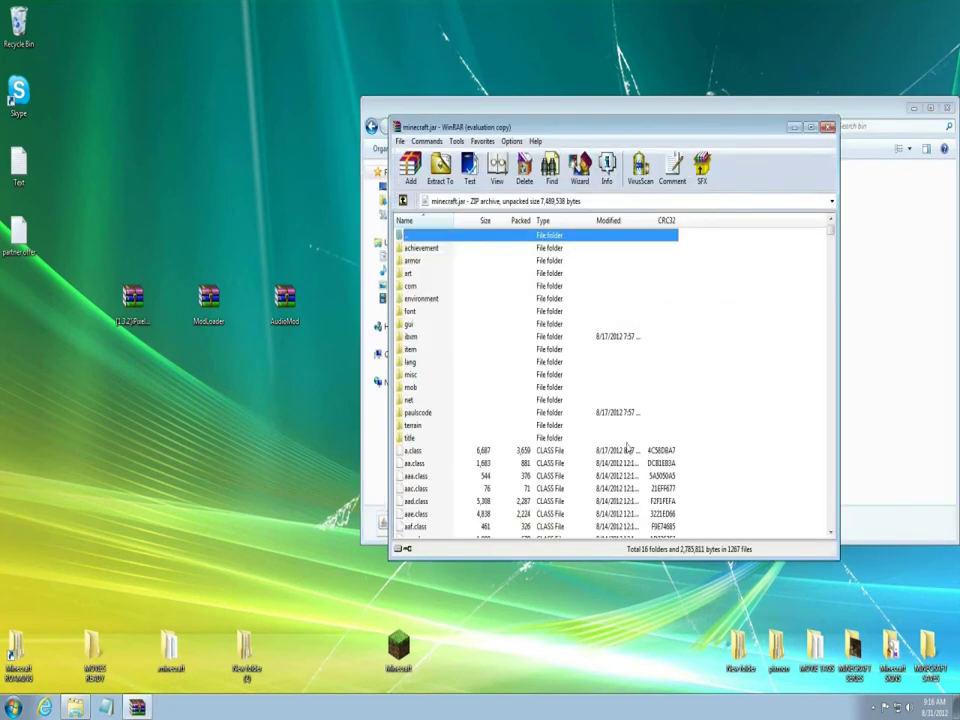
pyautogui.click(665, 346)
# Step: Add everything inside the iPixeliGender archive's PutContentsIntoMinecraftJar folder to minecraft.jar, using the default archiving settings
pyautogui.doubleClick(133, 313)
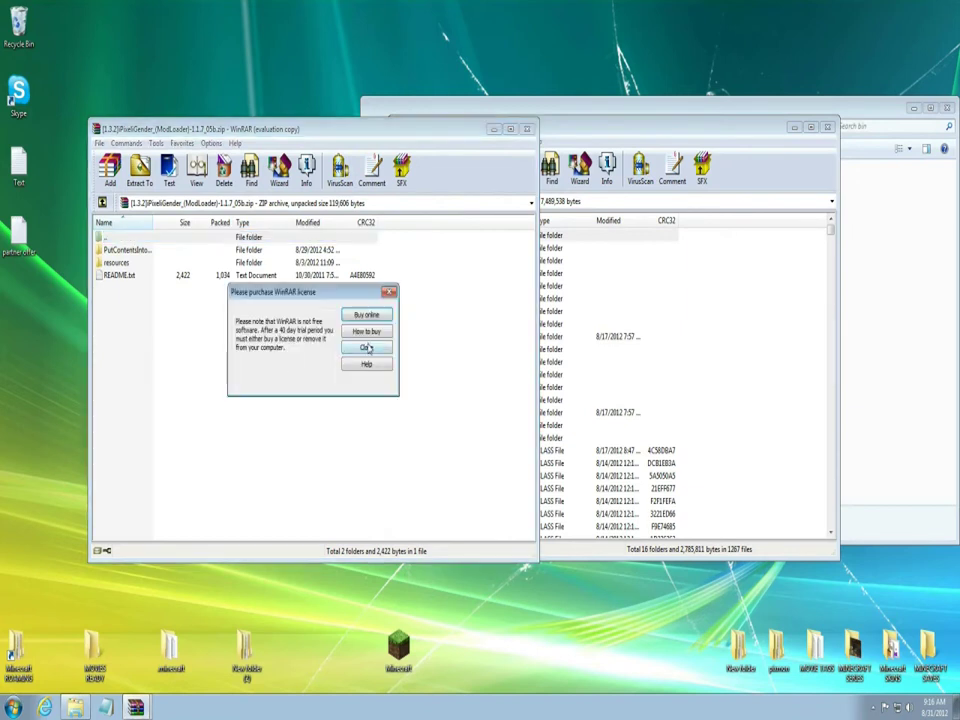
pyautogui.click(367, 347)
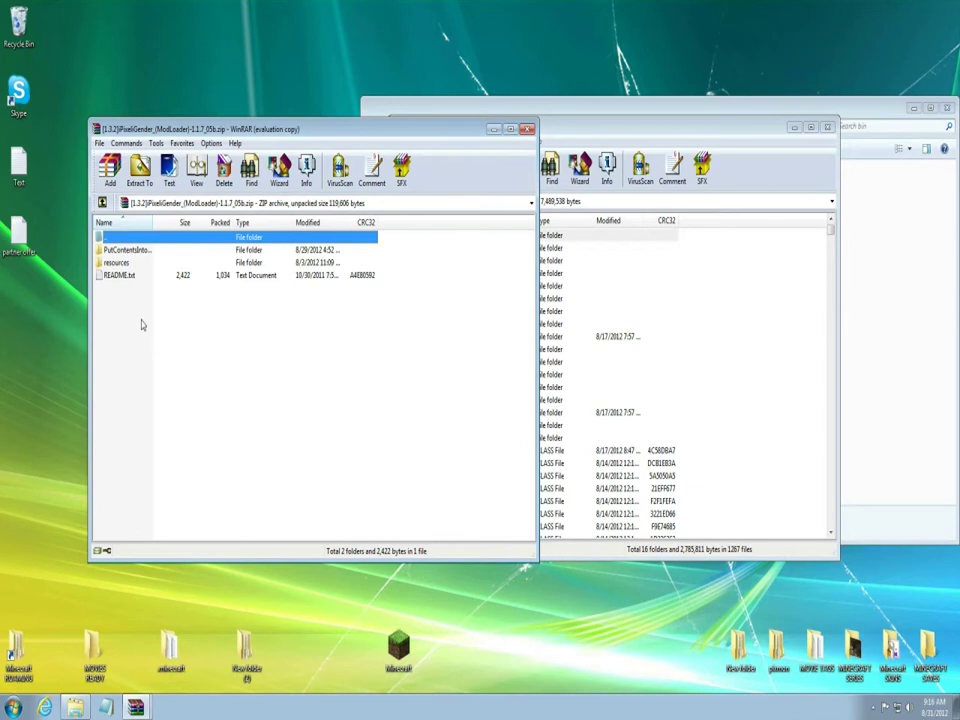
pyautogui.click(167, 253)
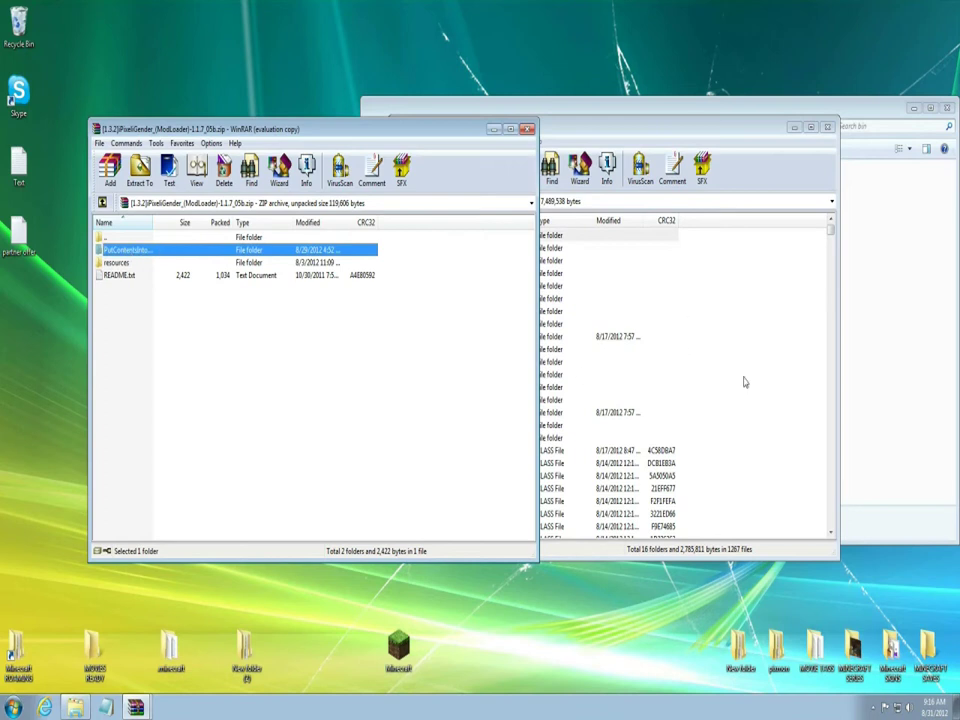
pyautogui.press('Return')
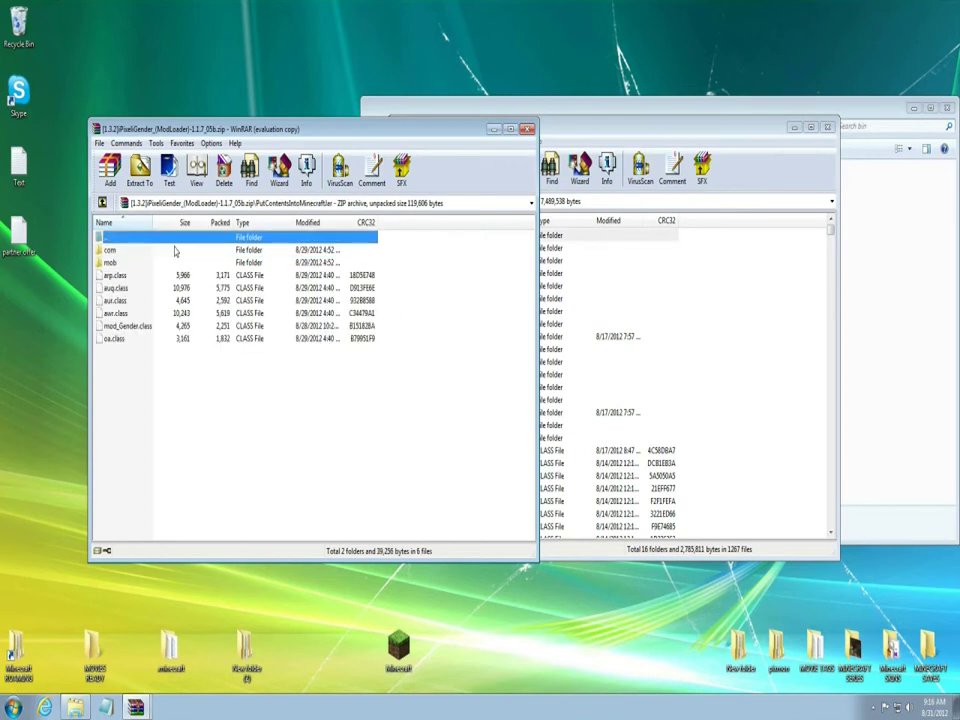
pyautogui.moveTo(104, 385); pyautogui.dragTo(178, 238)
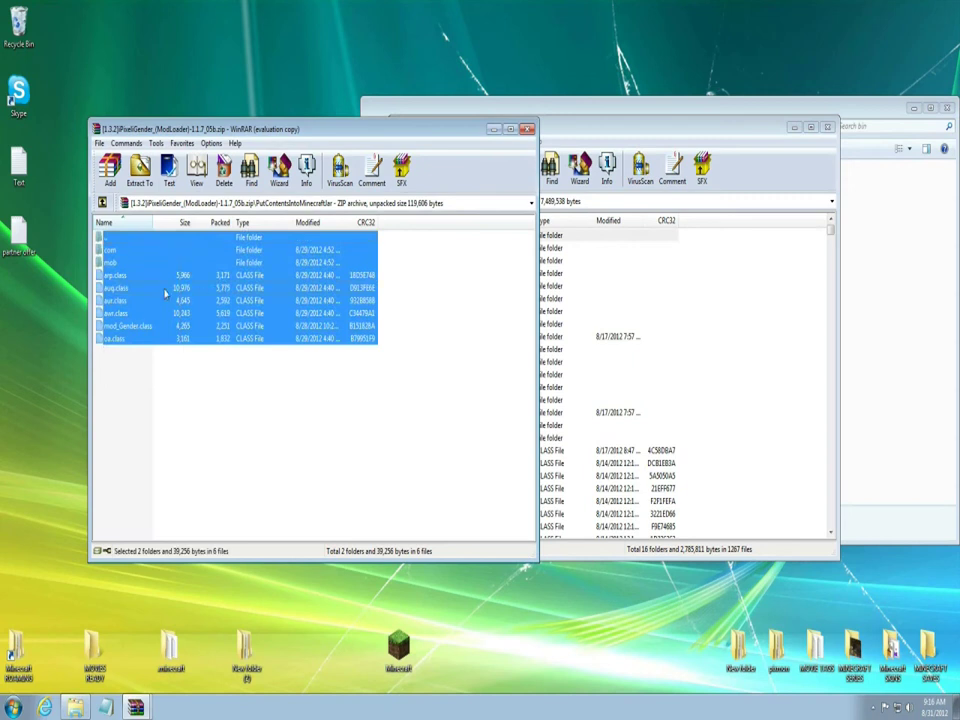
pyautogui.moveTo(311, 287); pyautogui.dragTo(774, 381)
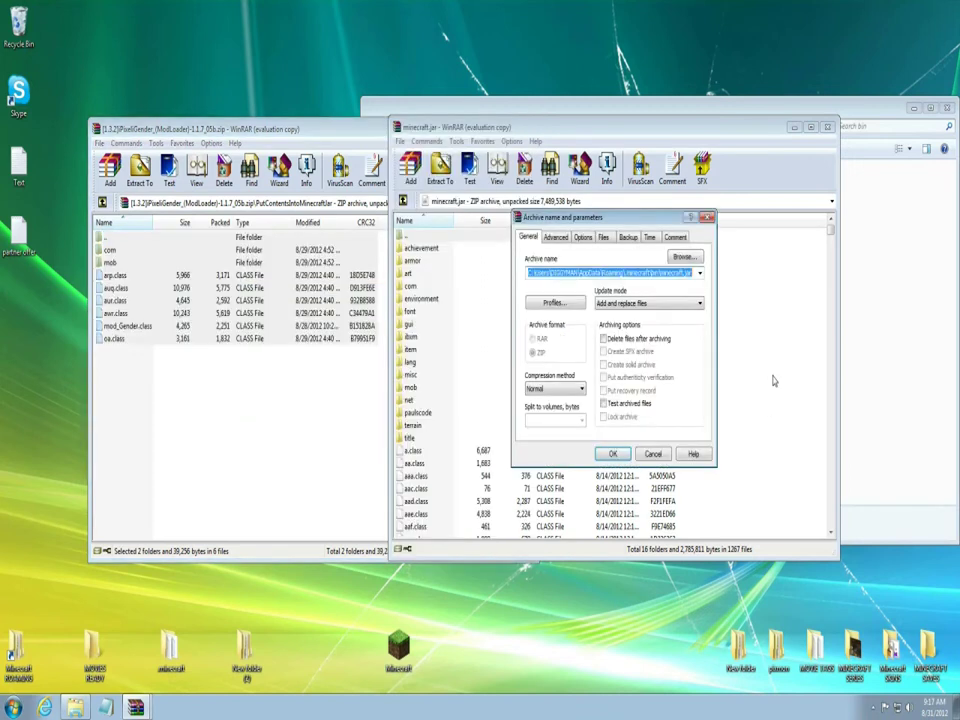
pyautogui.click(614, 452)
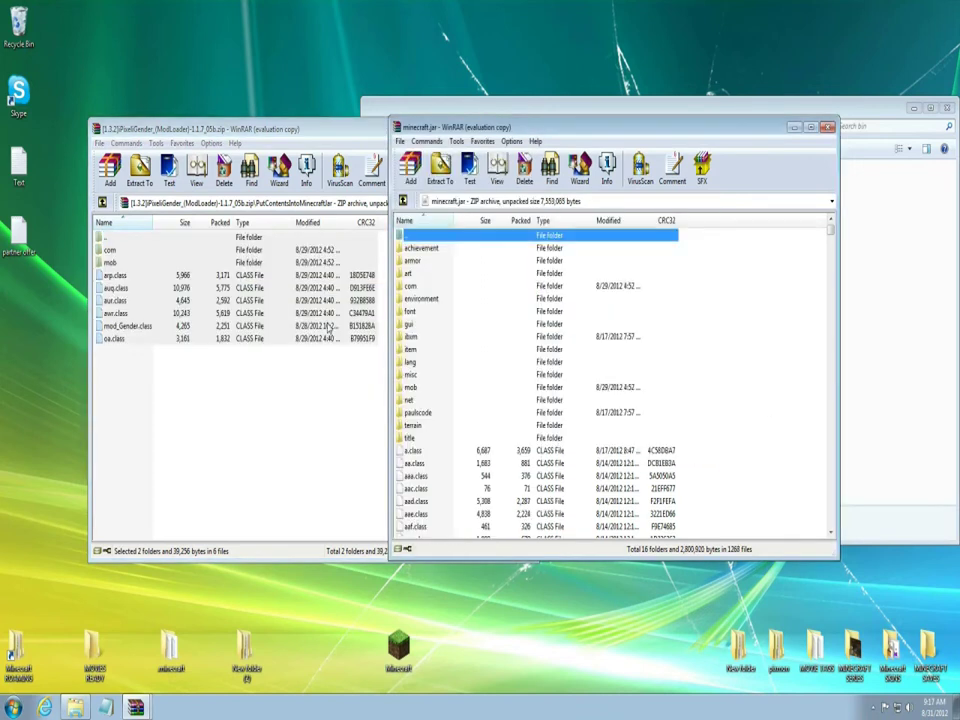
# Step: Close minecraft.jar and copy the resources folder from the root of the iPixeliGender archive into the .minecraft folder
pyautogui.click(101, 203)
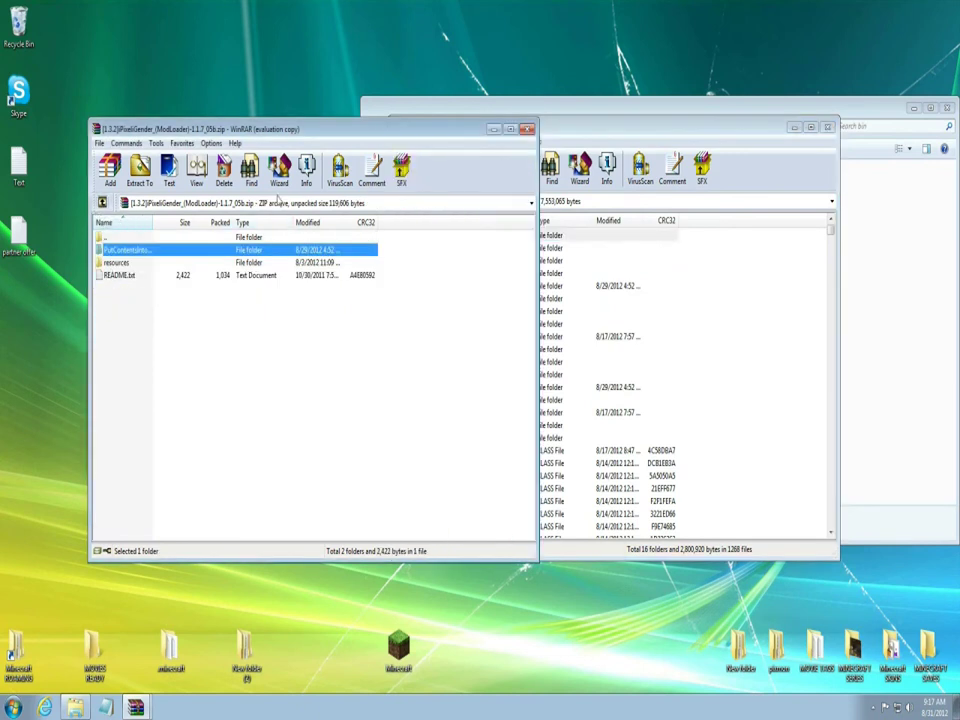
pyautogui.moveTo(290, 128); pyautogui.dragTo(215, 152)
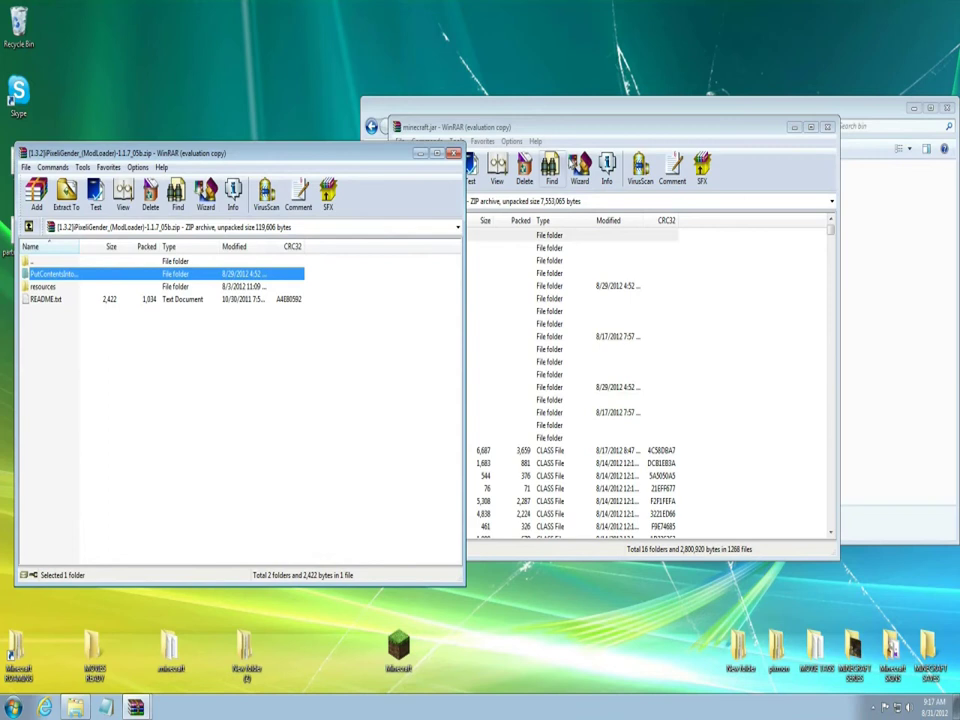
pyautogui.click(828, 128)
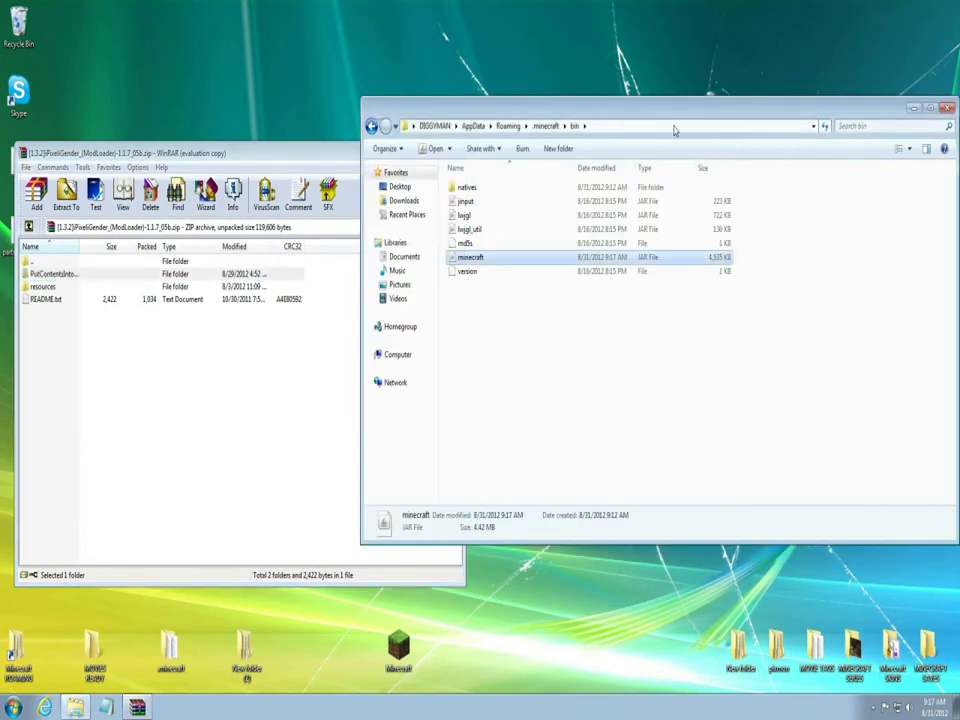
pyautogui.click(371, 127)
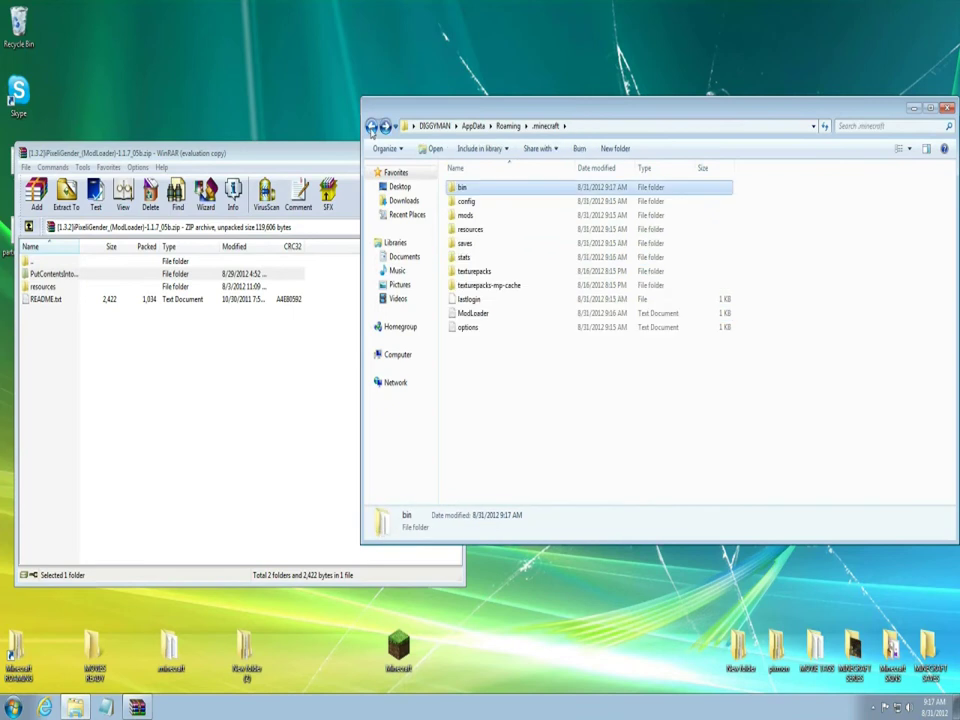
pyautogui.click(45, 287)
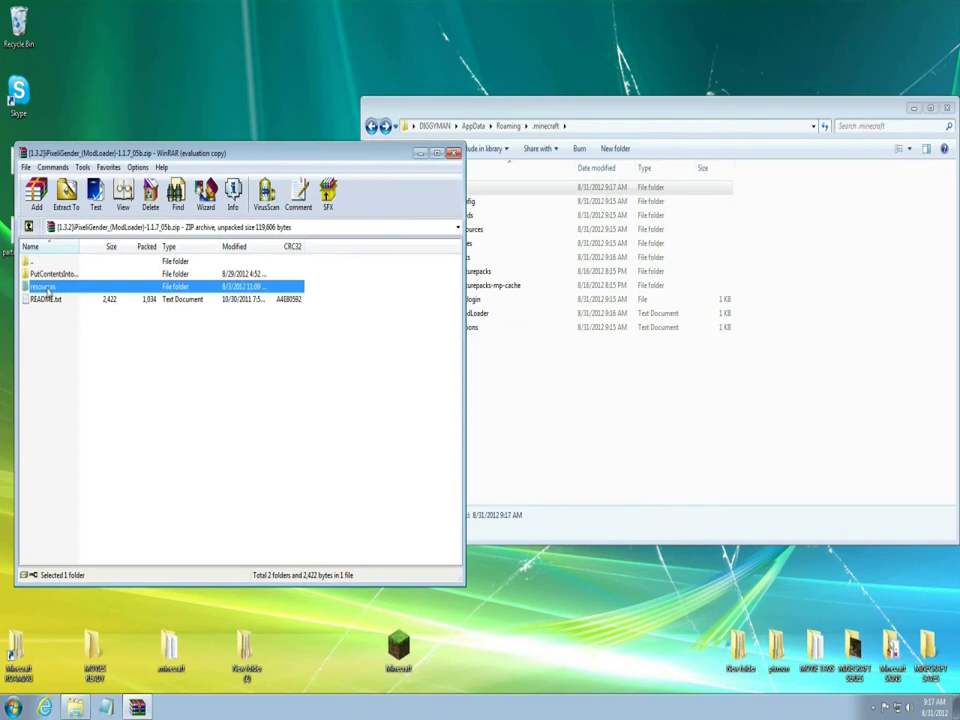
pyautogui.moveTo(45, 290); pyautogui.dragTo(564, 447)
pyautogui.click(519, 487)
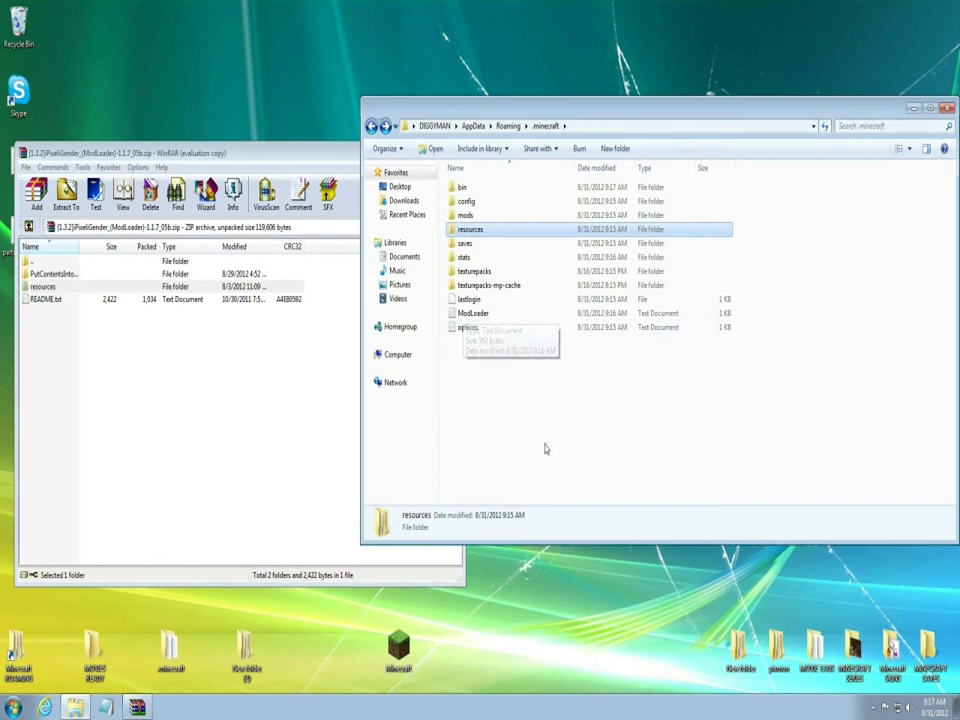
# Step: Check the contents of .minecraft's resources folder, and close the folder window and the iPixeliGender archive
pyautogui.click(385, 127)
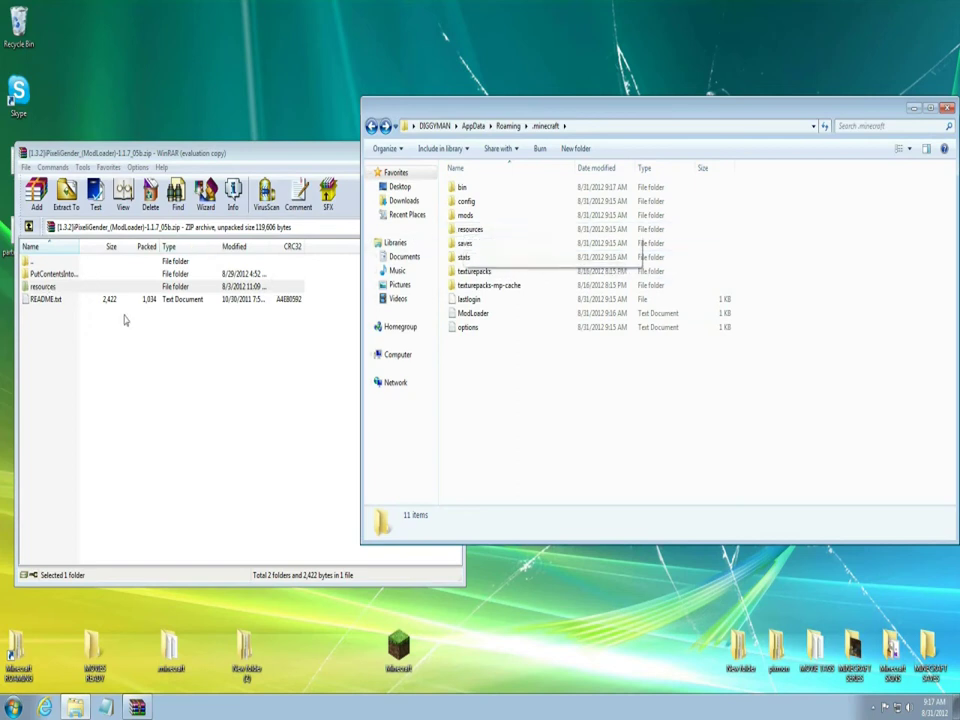
pyautogui.doubleClick(480, 229)
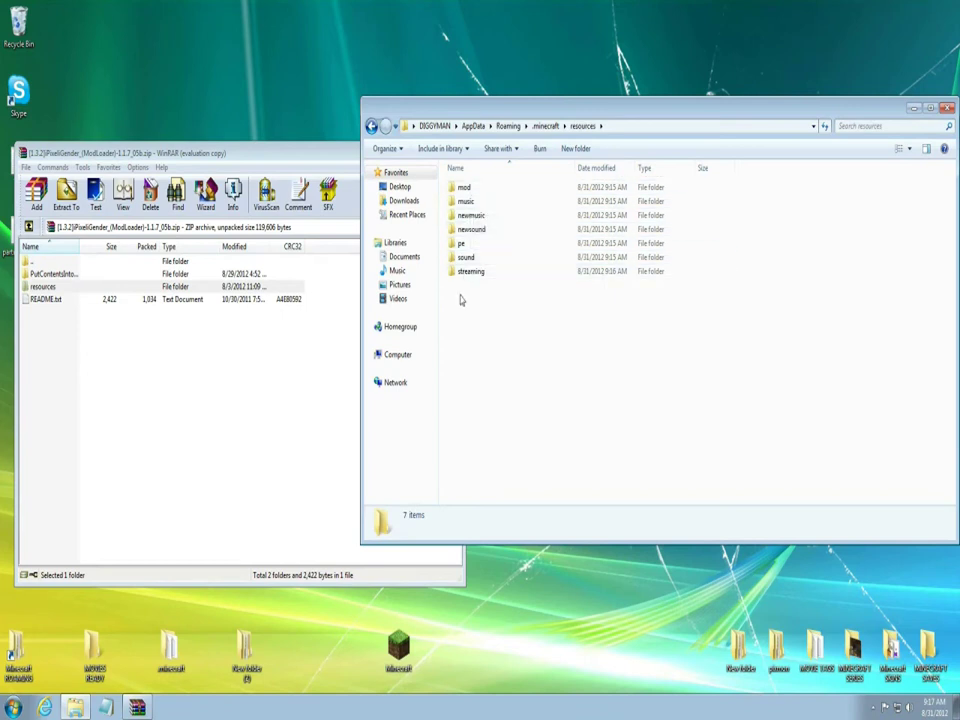
pyautogui.click(948, 108)
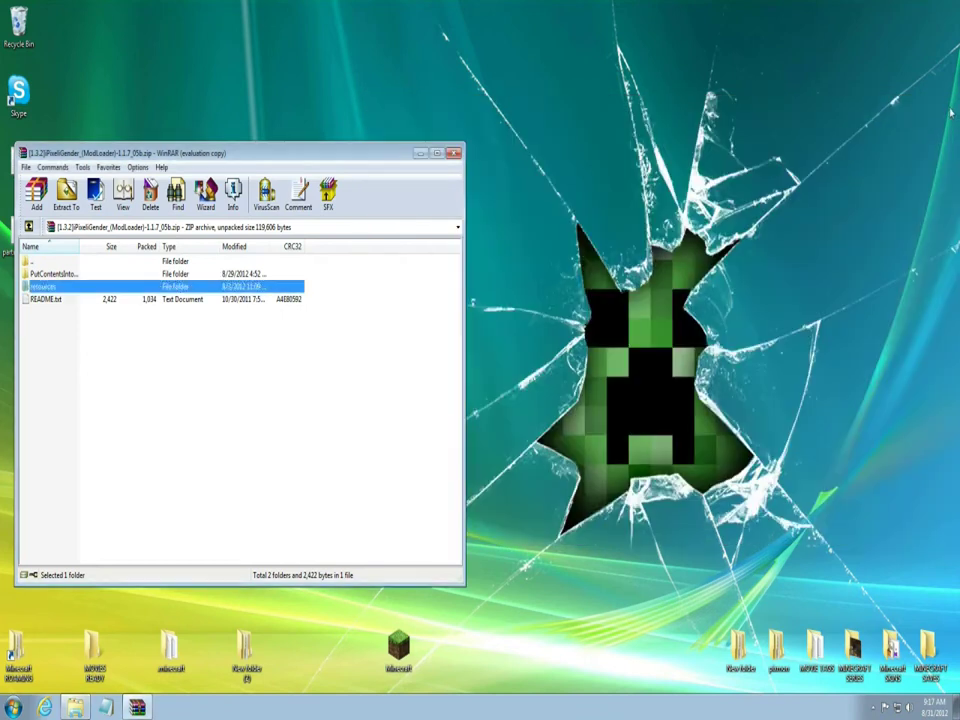
pyautogui.click(453, 153)
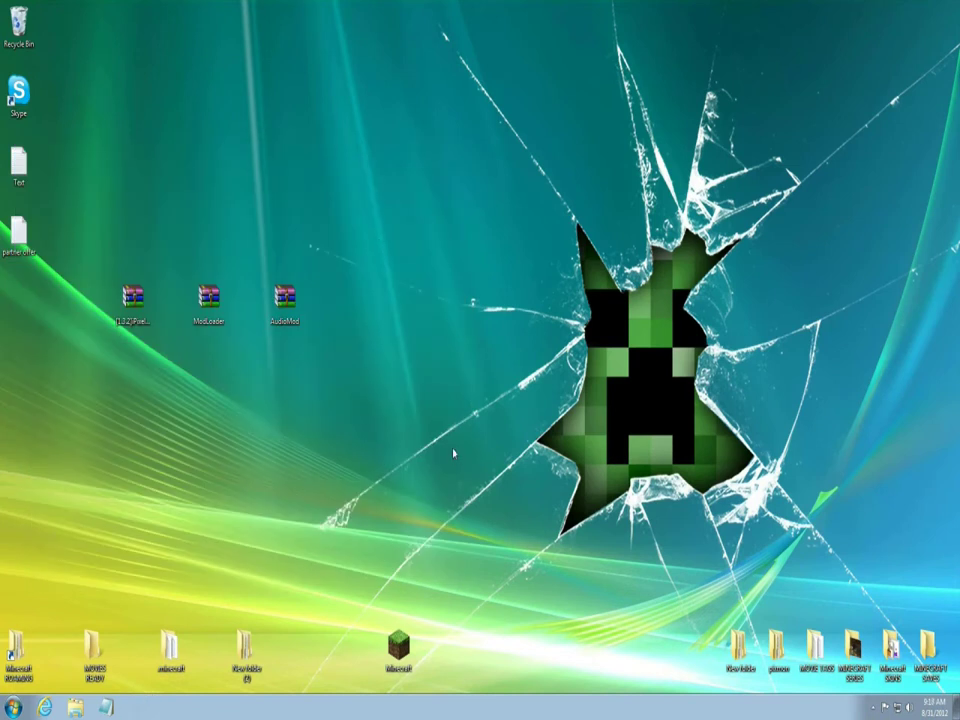
# Step: Run Minecraft from the desktop again, allowing the unverified program, and log in with the remembered account
pyautogui.doubleClick(399, 648)
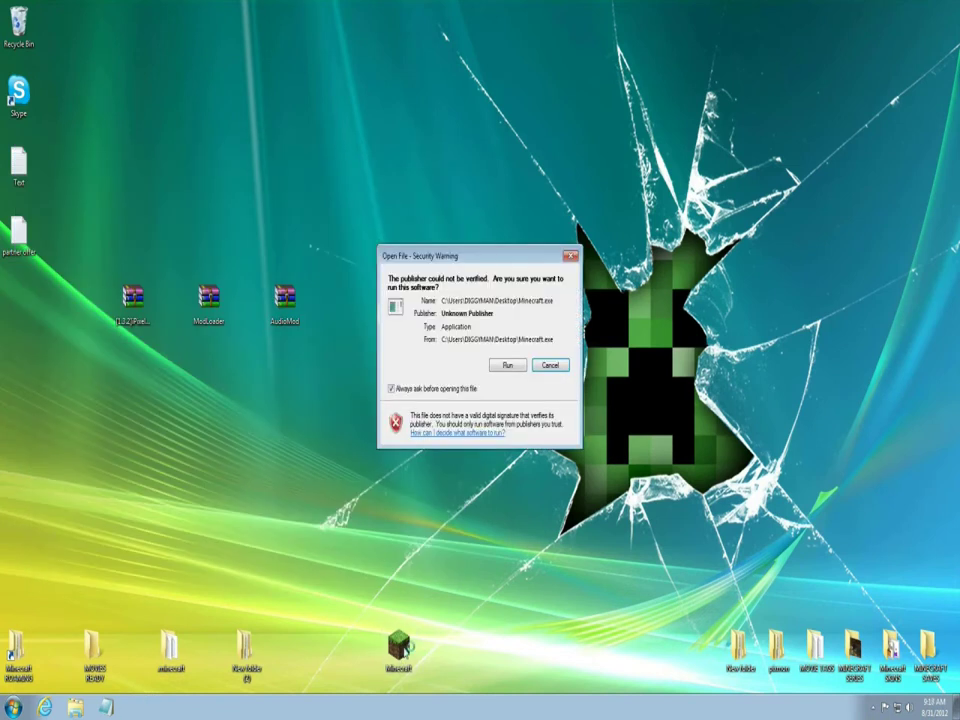
pyautogui.click(506, 366)
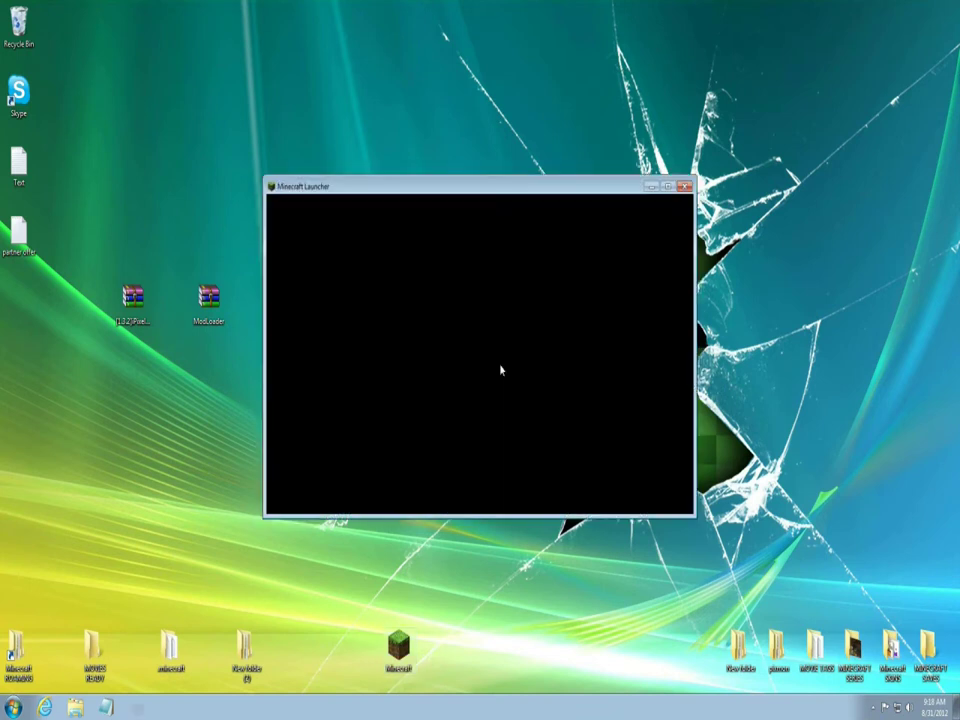
pyautogui.click(669, 483)
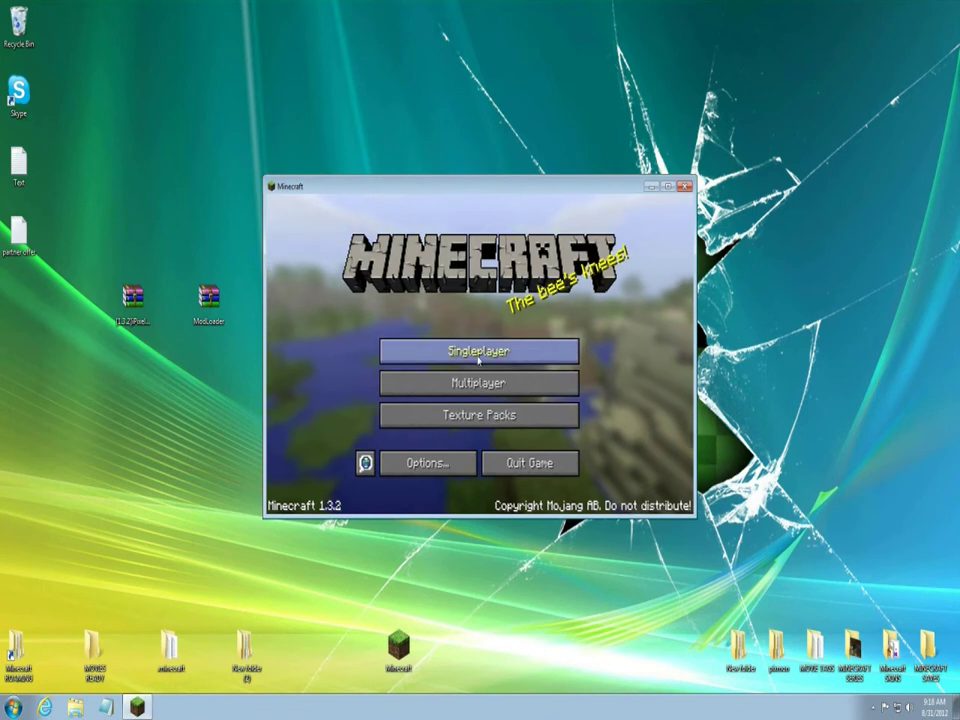
# Step: Create another singleplayer world named New World in Survival mode
pyautogui.click(478, 352)
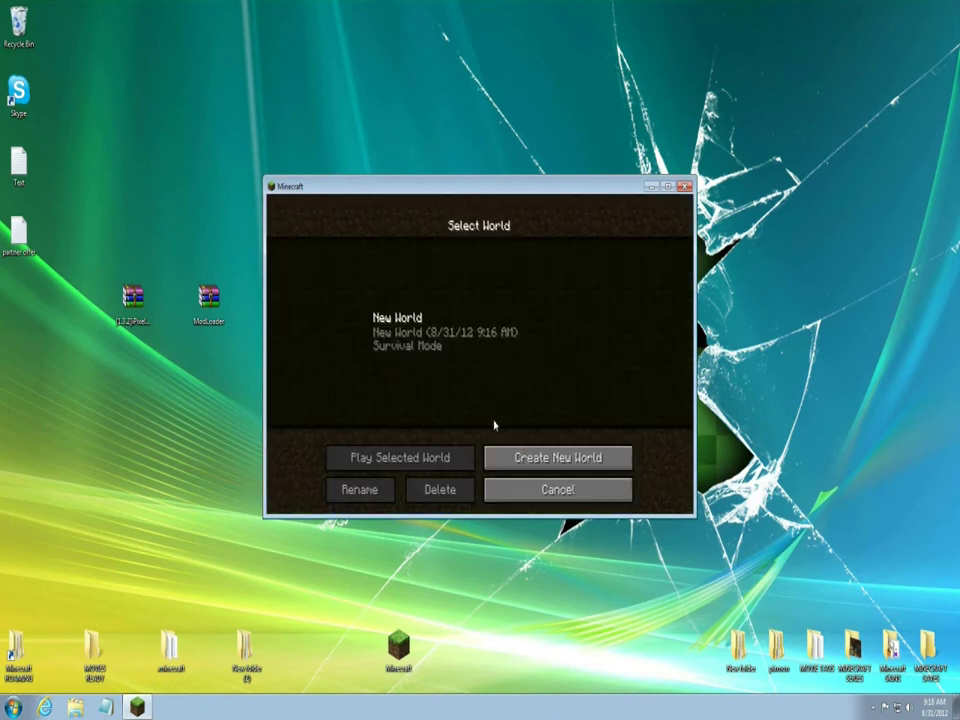
pyautogui.click(548, 457)
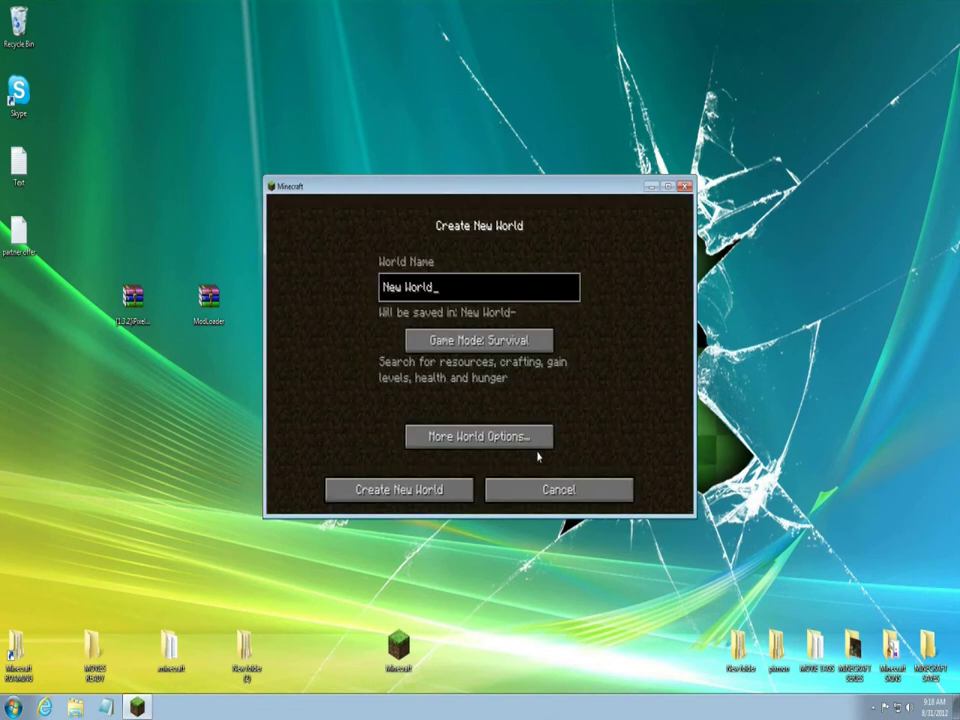
pyautogui.click(398, 494)
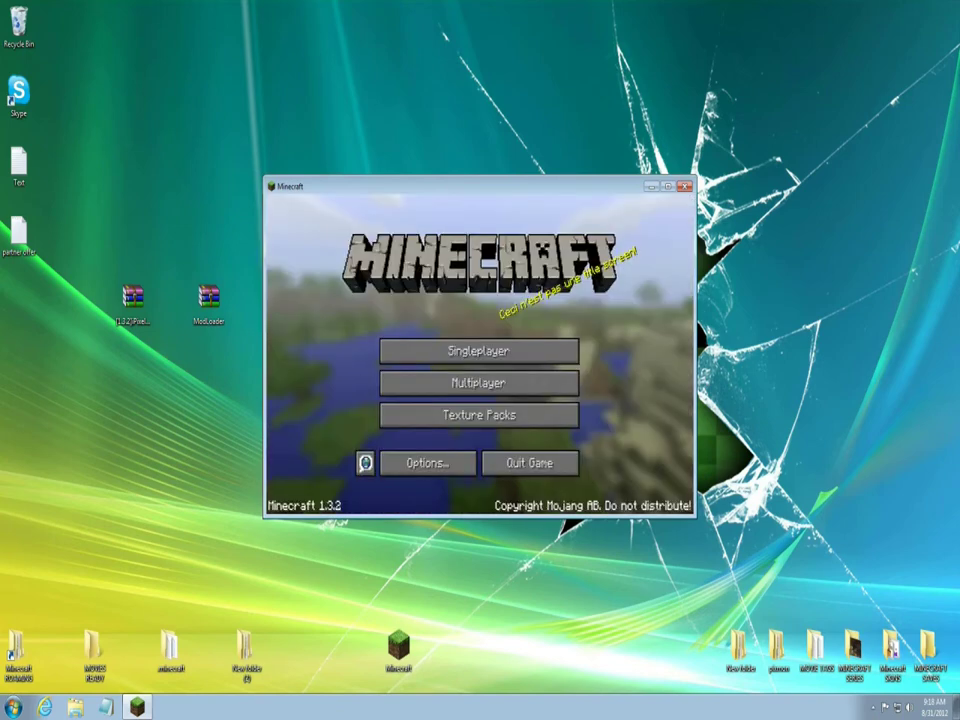
# Step: Switch Minecraft to full screen and resume play in the new world from the paused game
pyautogui.press('F11')
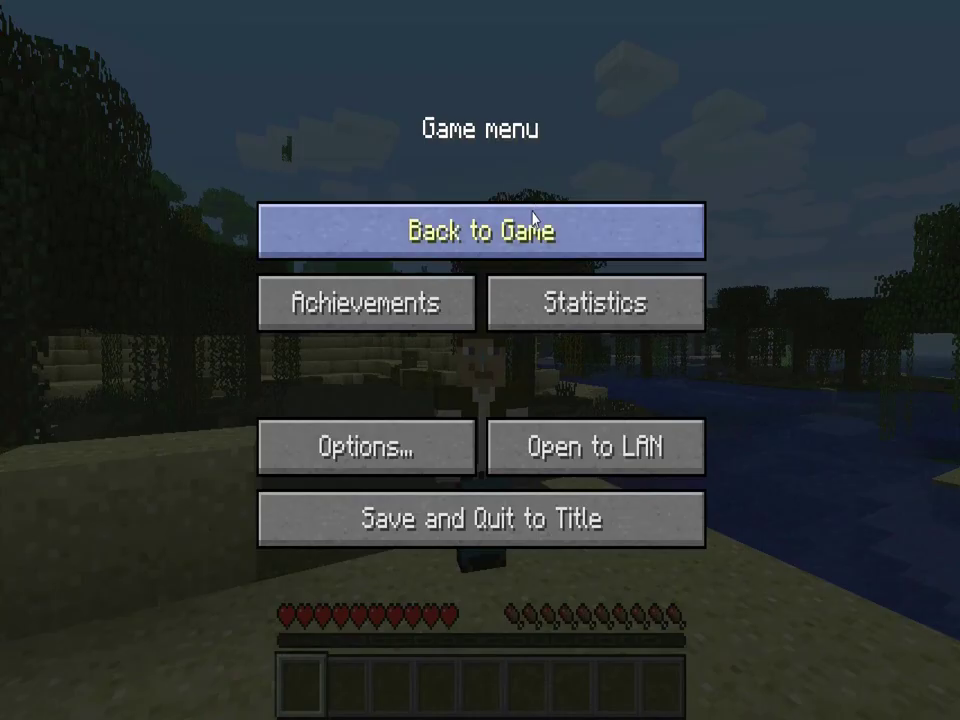
pyautogui.click(473, 243)
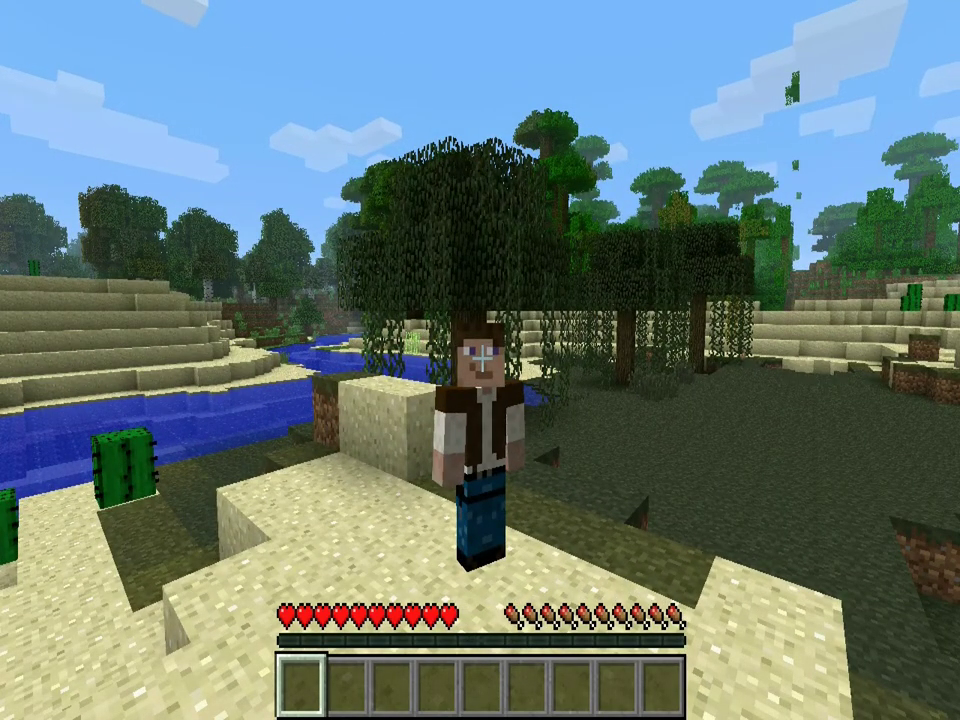
# Step: Try the name entry of the gender mod's Female Player List with "mi", clear it and return to the game
pyautogui.press('g')
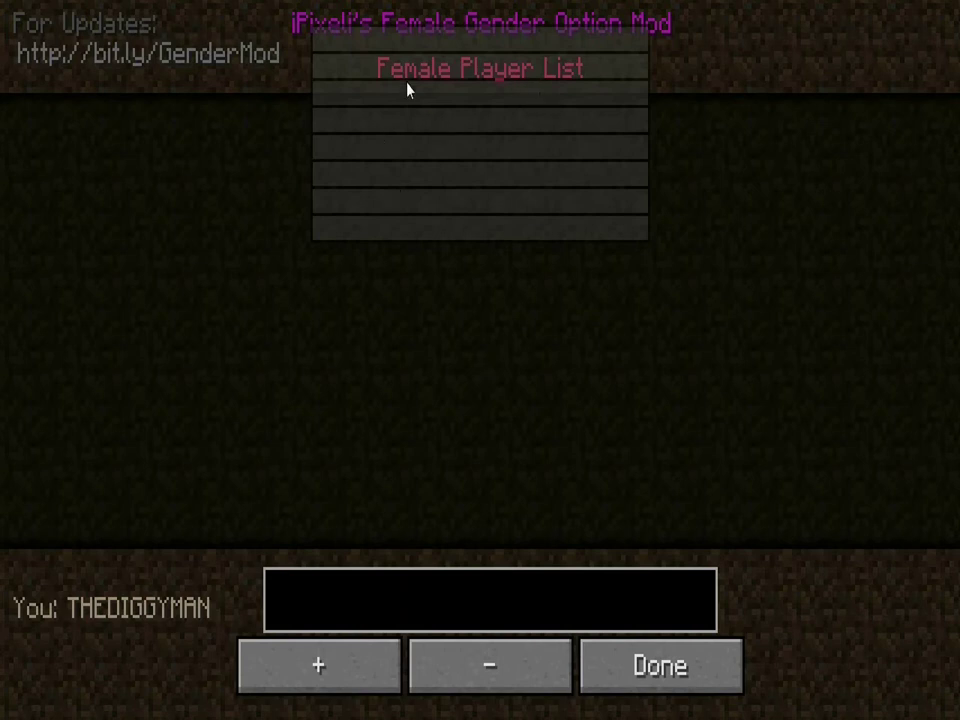
pyautogui.click(362, 604)
pyautogui.write('mi')
pyautogui.press('BackSpace')
pyautogui.press('BackSpace')
pyautogui.click(690, 665)
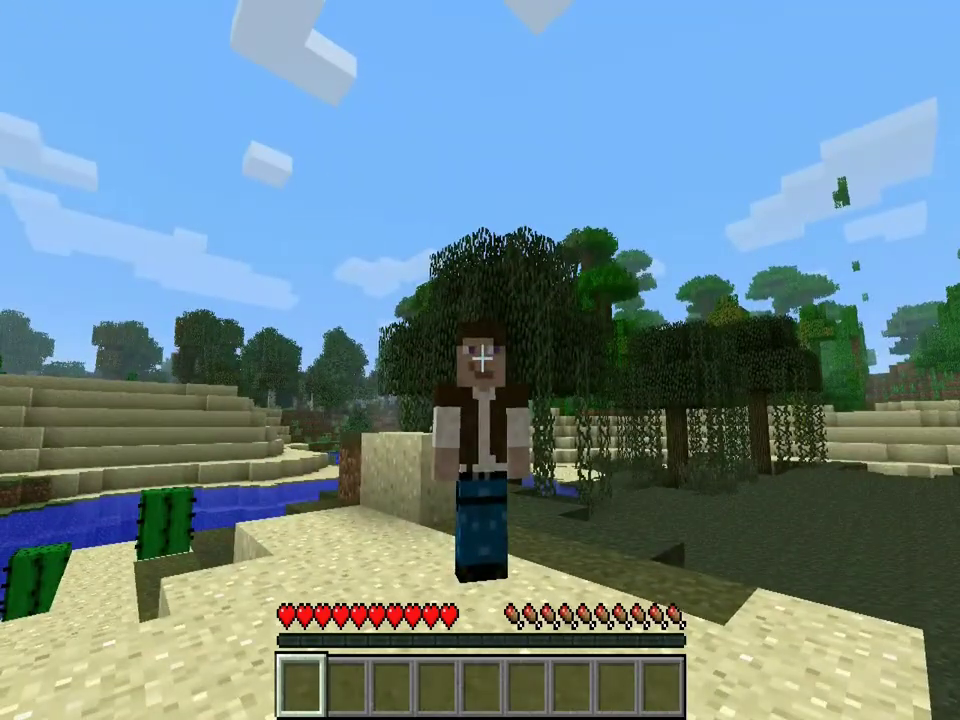
# Step: Look at the gender mod's Child Player List and Female Player List, and return to the game
pyautogui.press('g')
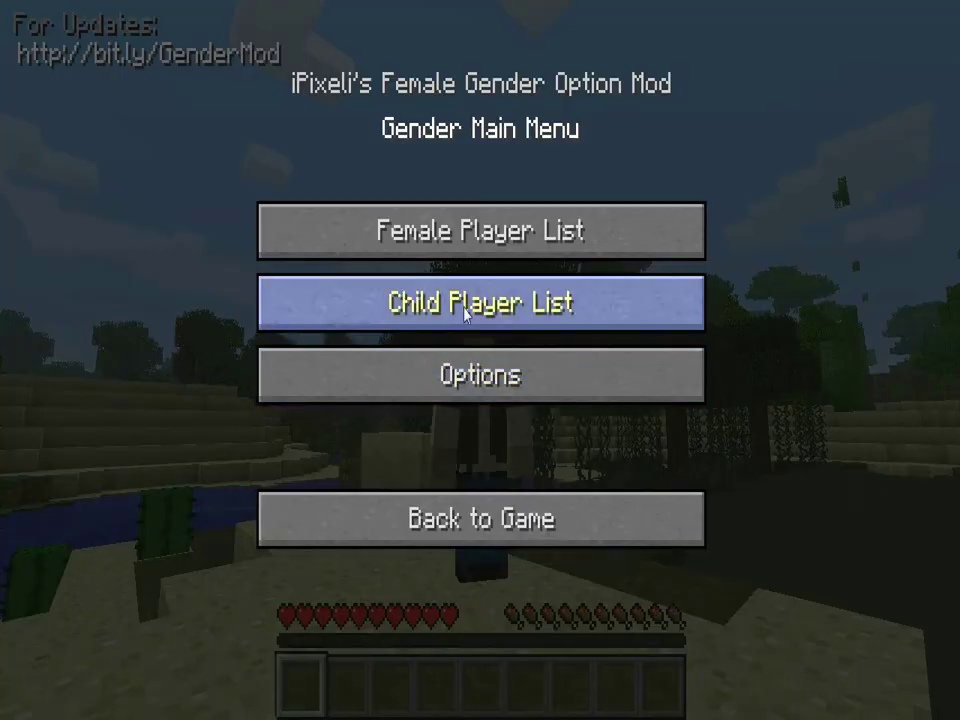
pyautogui.click(465, 306)
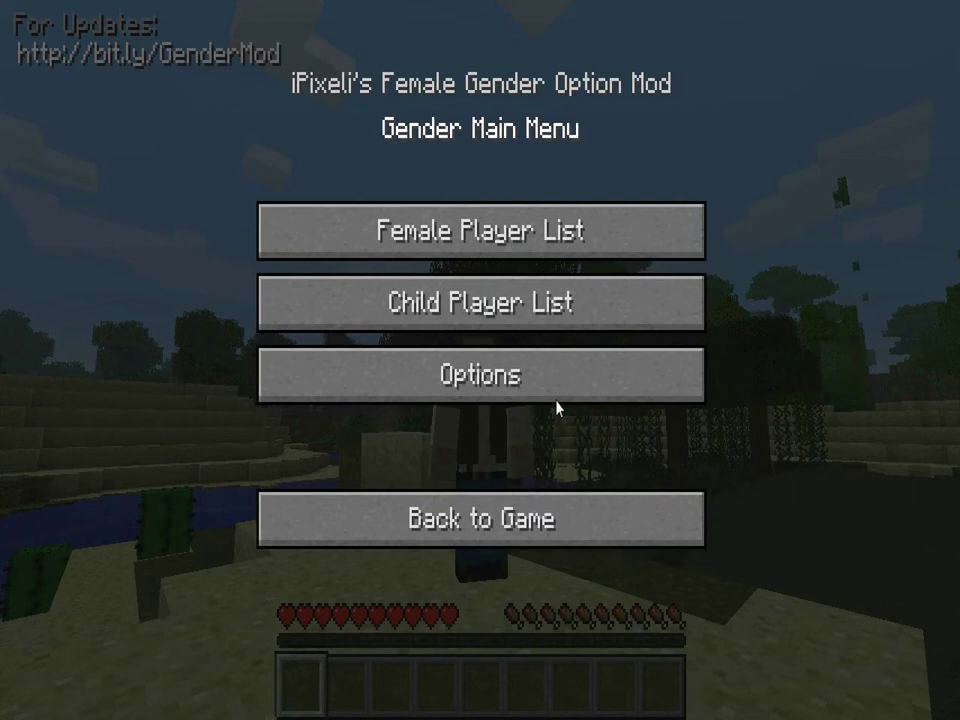
pyautogui.click(497, 250)
pyautogui.click(652, 666)
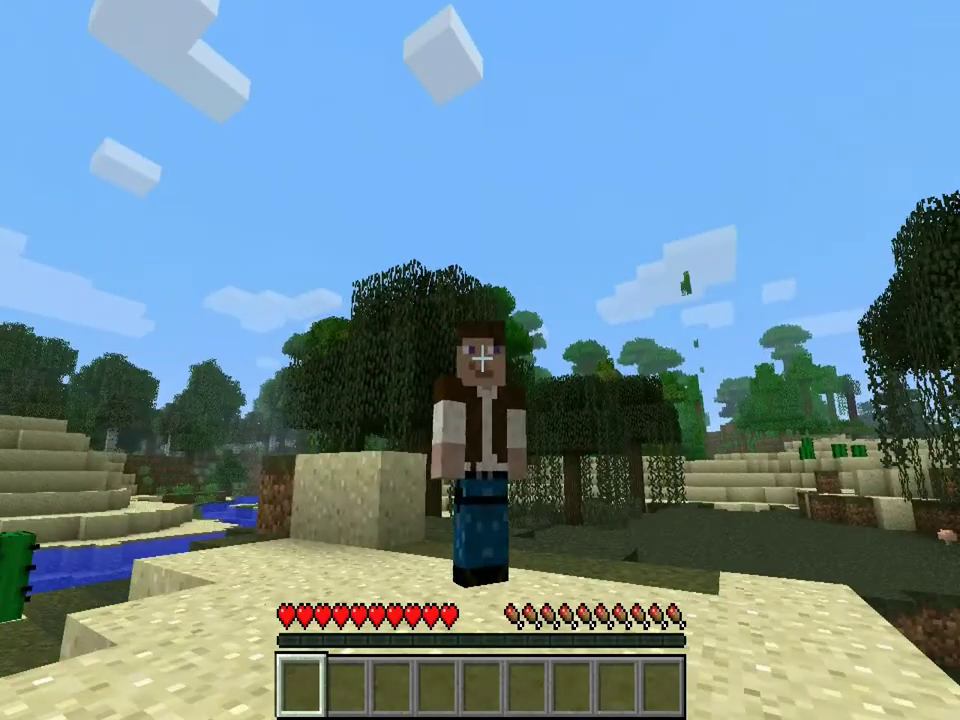
# Step: Turn the music off in the game options and resume playing
pyautogui.press('Escape')
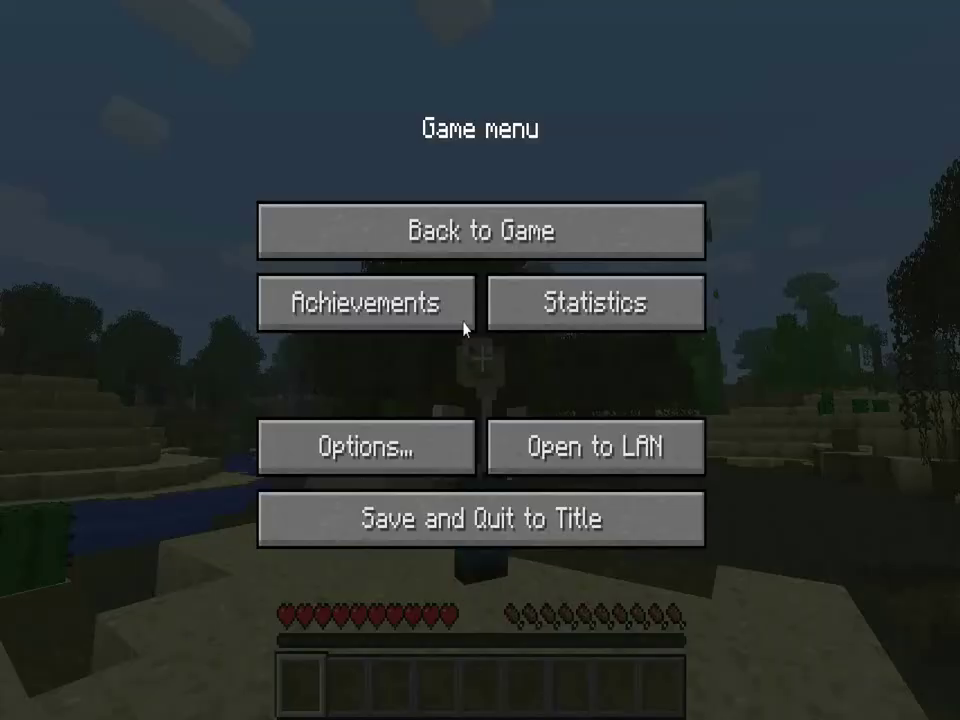
pyautogui.click(412, 455)
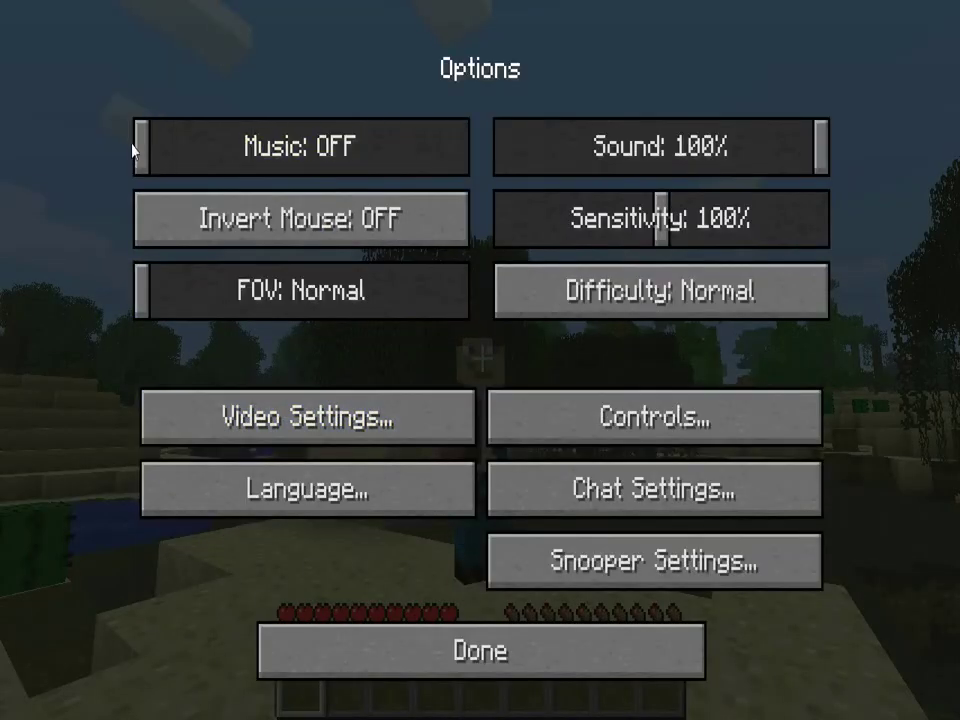
pyautogui.click(458, 660)
pyautogui.click(549, 252)
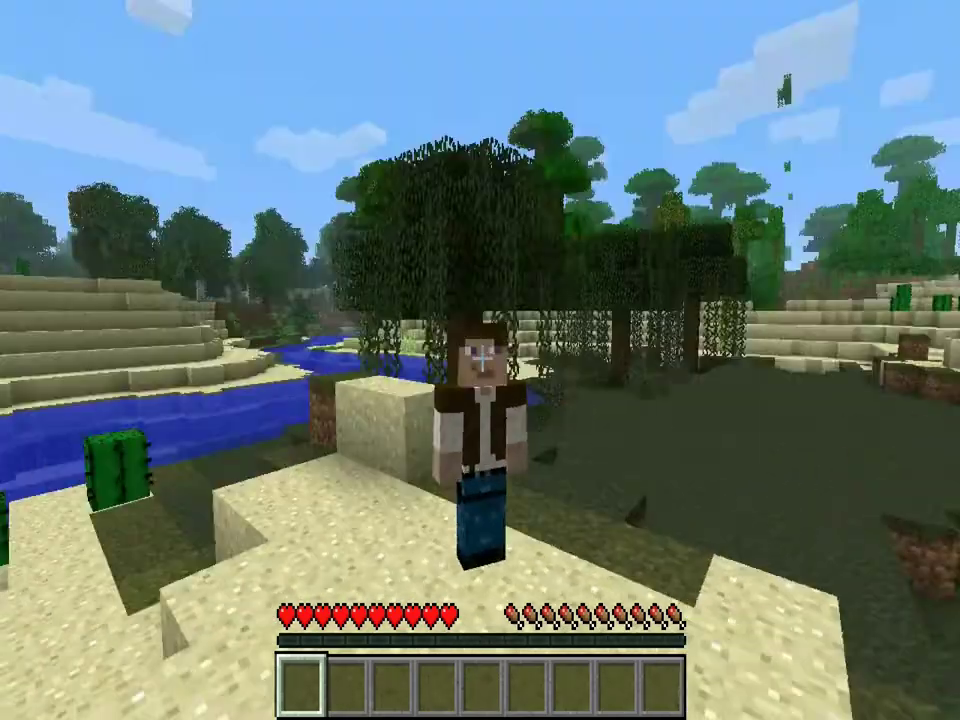
# Step: Switch the player's own age from Adult to child in the mod's Gender Options and return to the game
pyautogui.press('g')
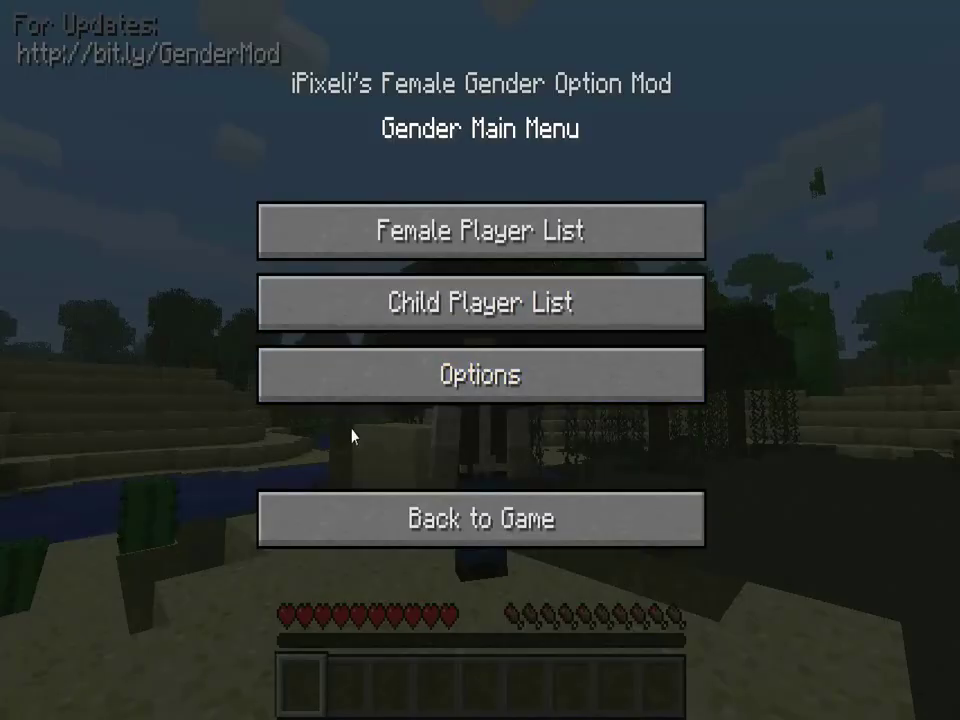
pyautogui.click(478, 392)
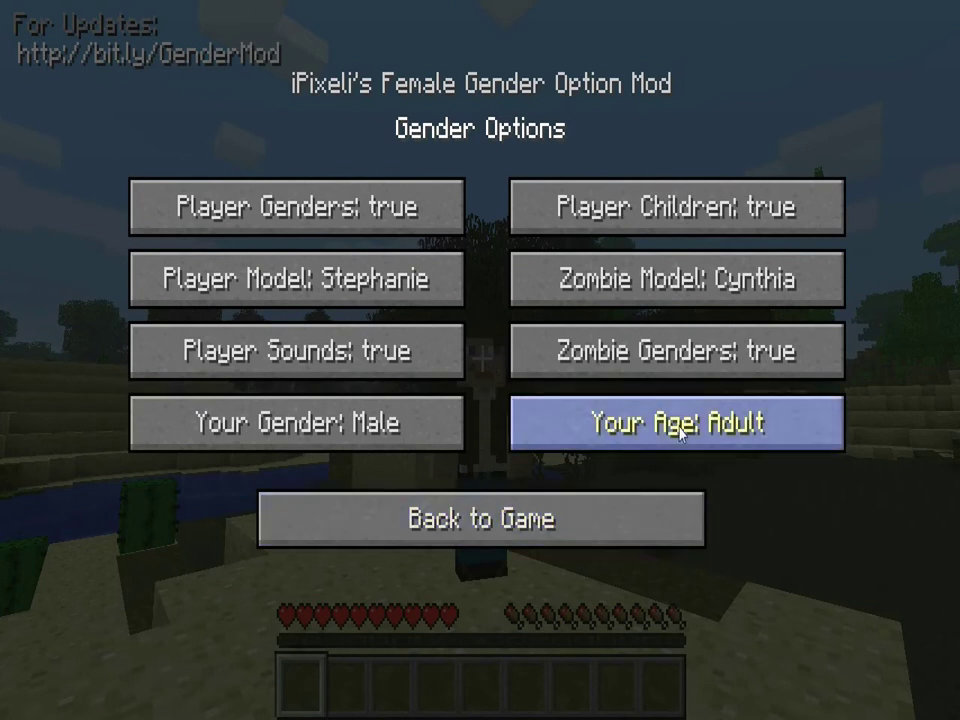
pyautogui.click(493, 533)
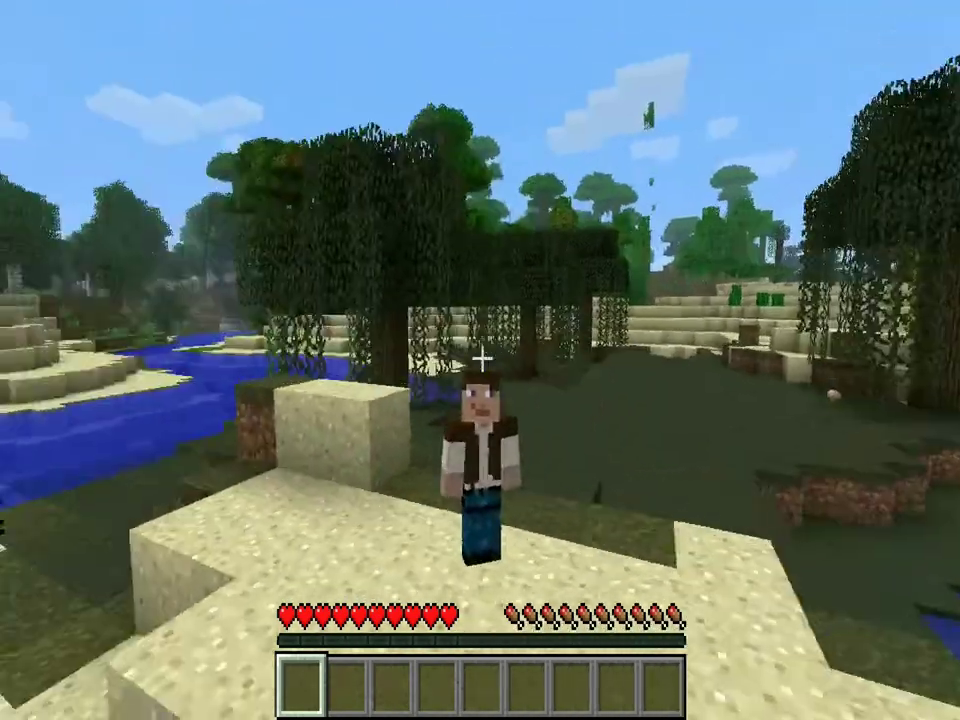
# Step: Change to first-person view, walk to the sugar cane beside the water and harvest 6 pieces
pyautogui.press('F5')
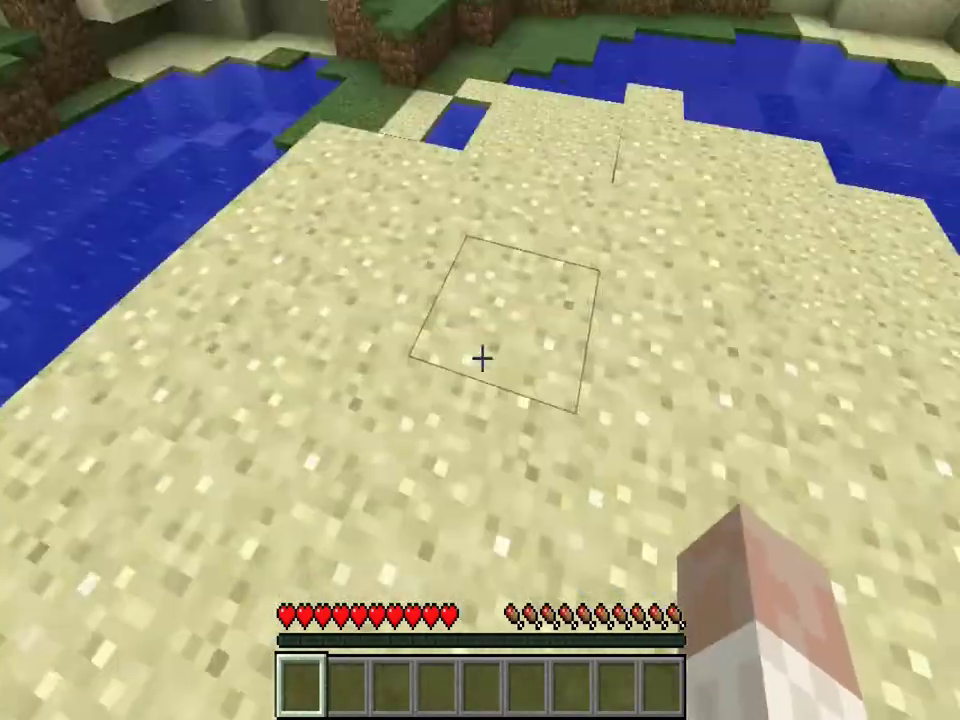
pyautogui.press('w')
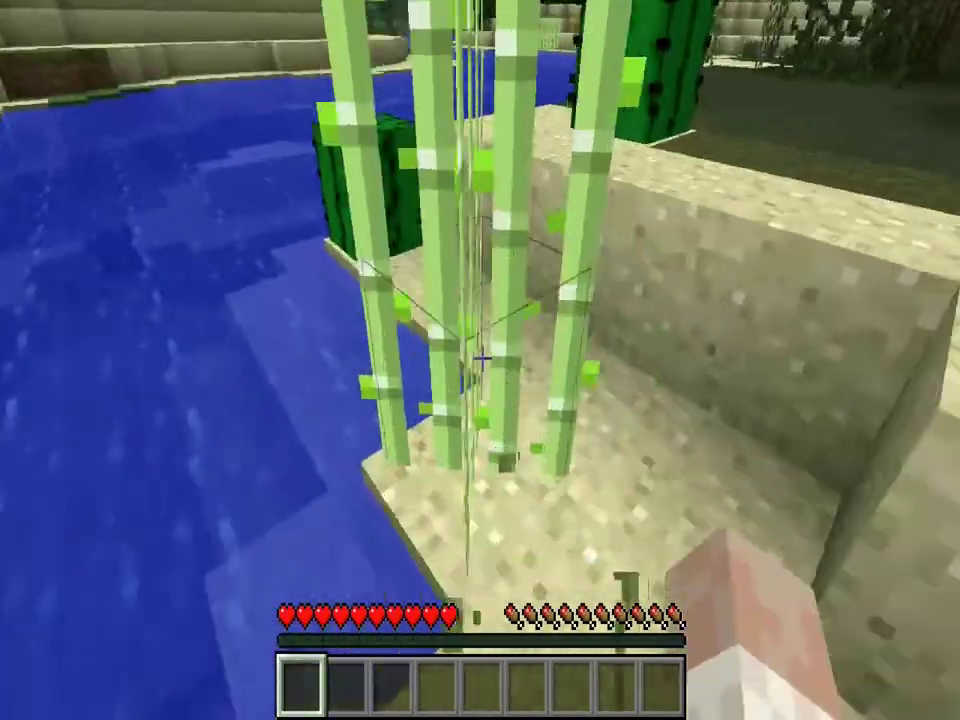
pyautogui.click(481, 359)
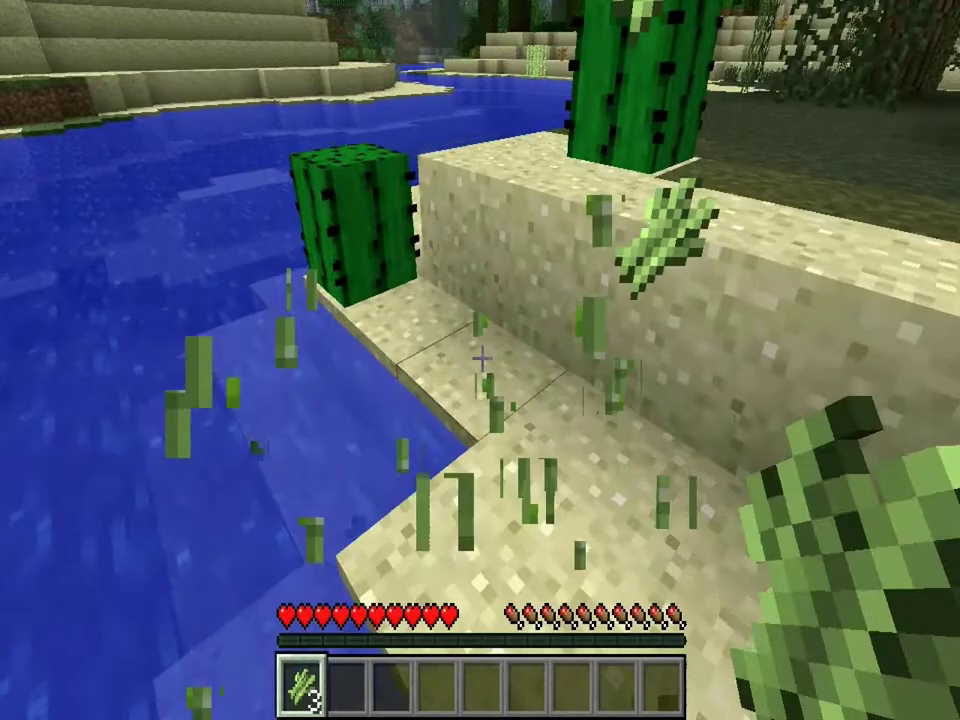
pyautogui.press('w')
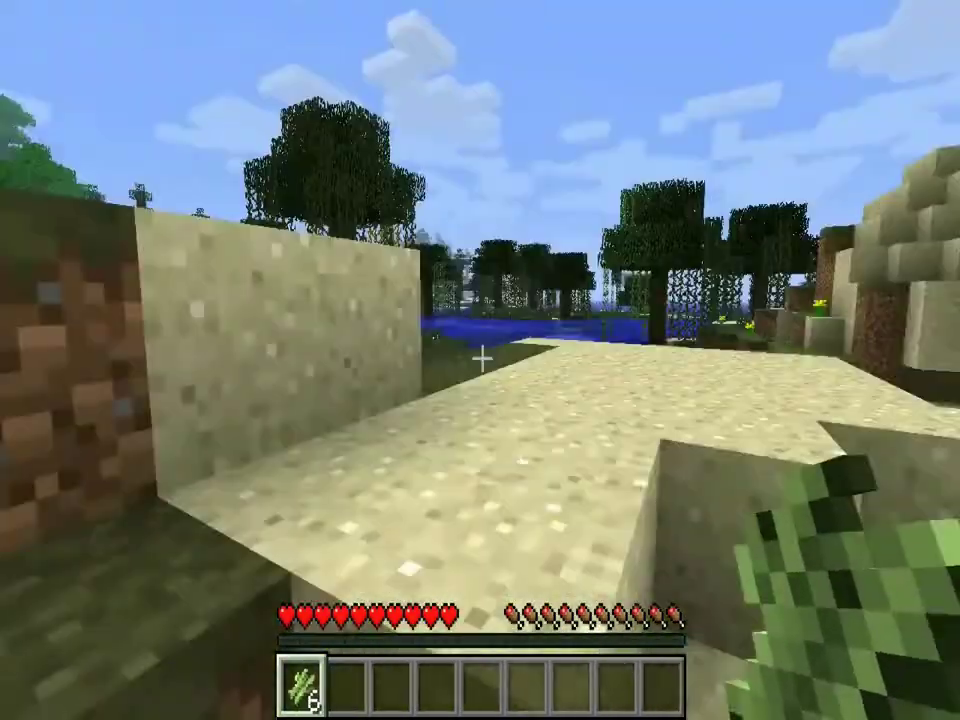
# Step: View the character from behind and from the front, and set Your Gender to Female and Your Age to Adult in the Gender Options
pyautogui.press('F5')
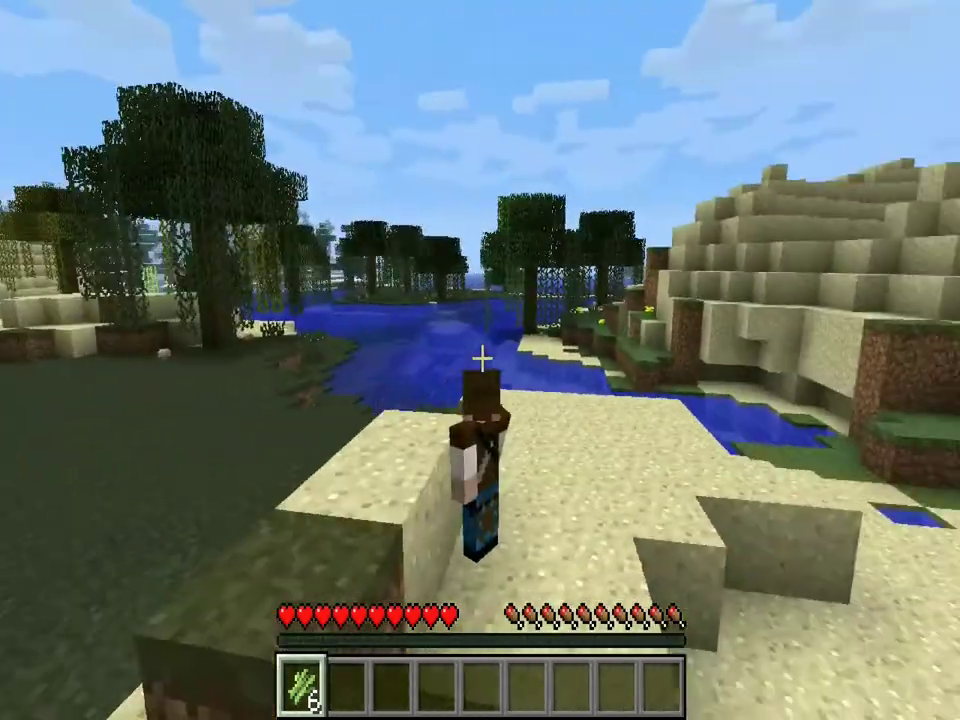
pyautogui.press('F5')
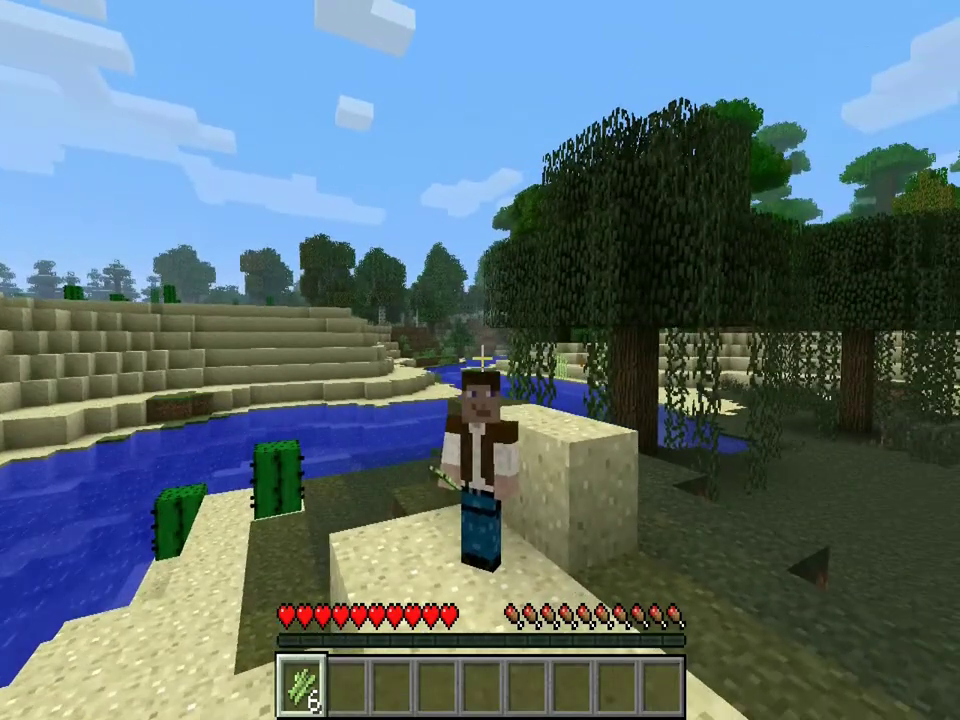
pyautogui.press('g')
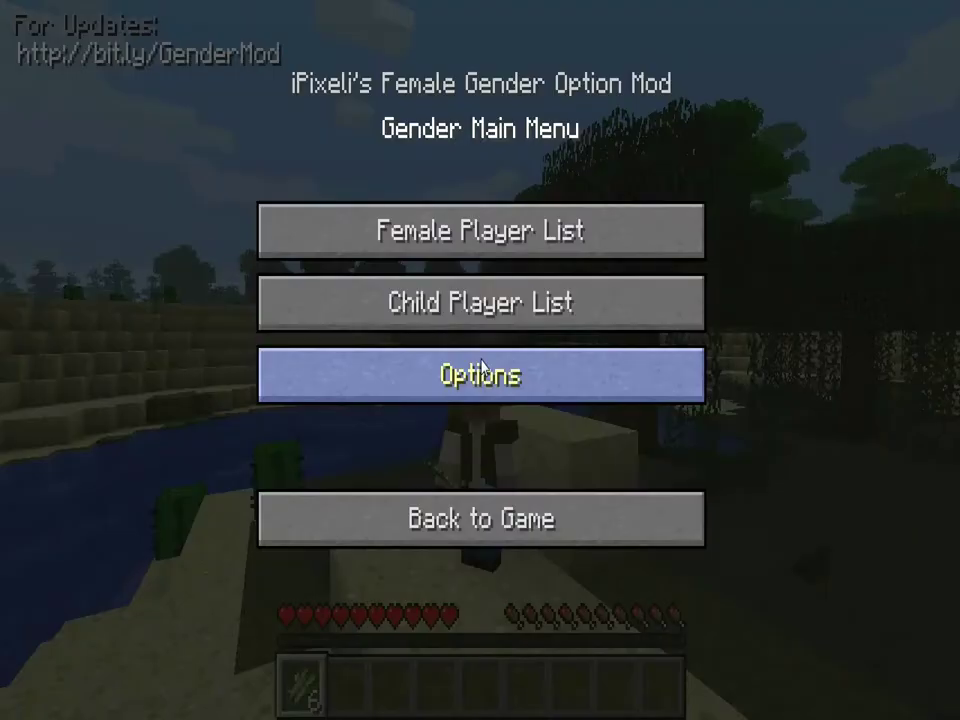
pyautogui.click(594, 381)
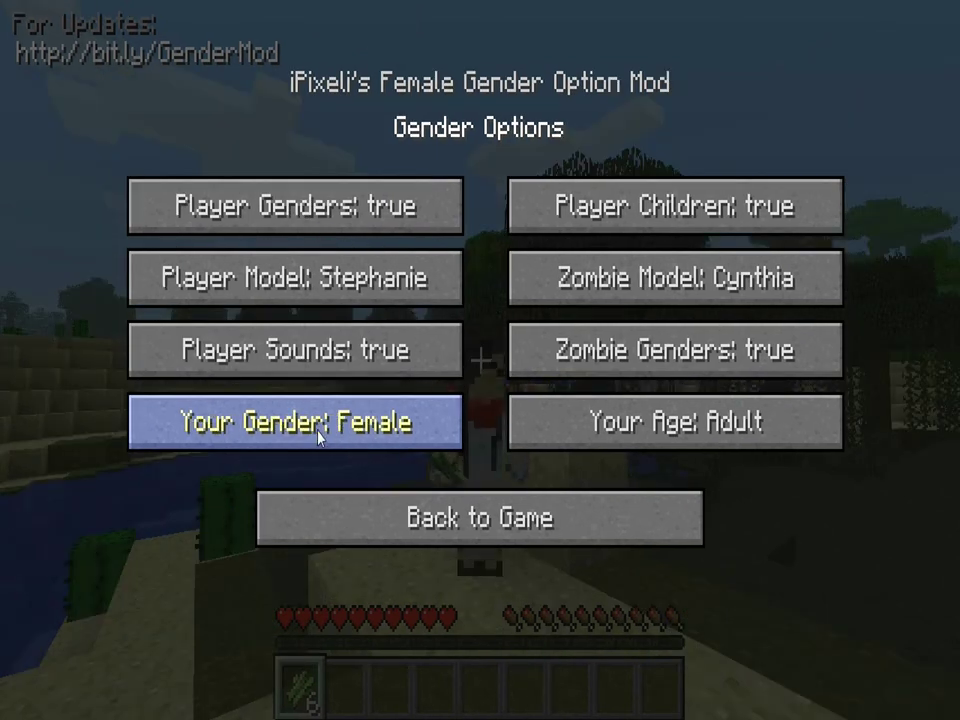
pyautogui.click(472, 527)
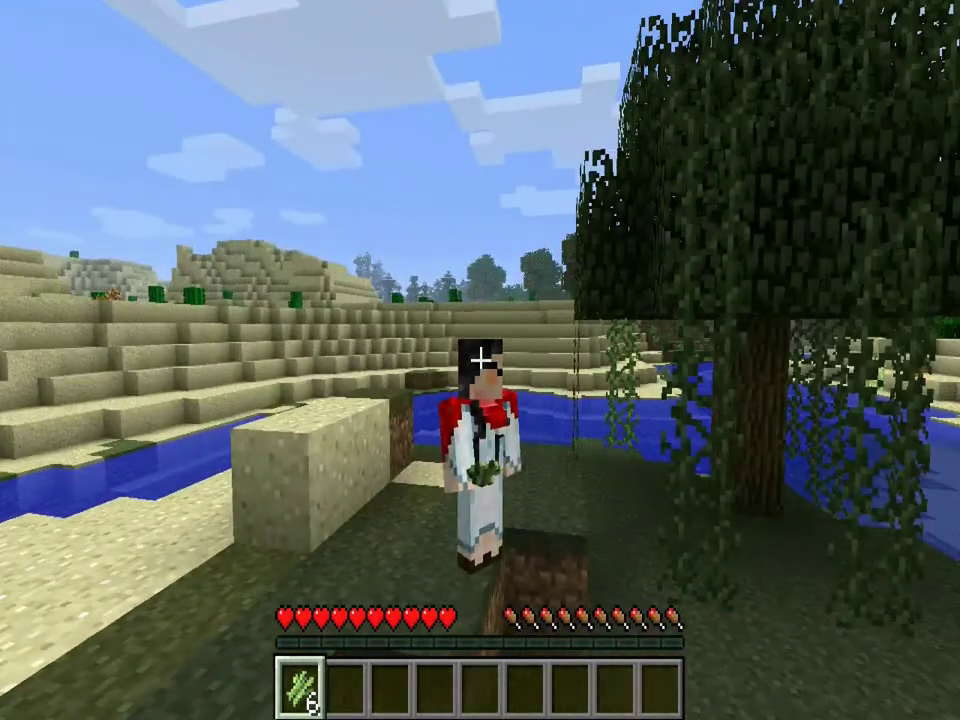
# Step: Switch the female character's age to child in the Gender Options and walk around onto the grass
pyautogui.press('g')
pyautogui.click(482, 372)
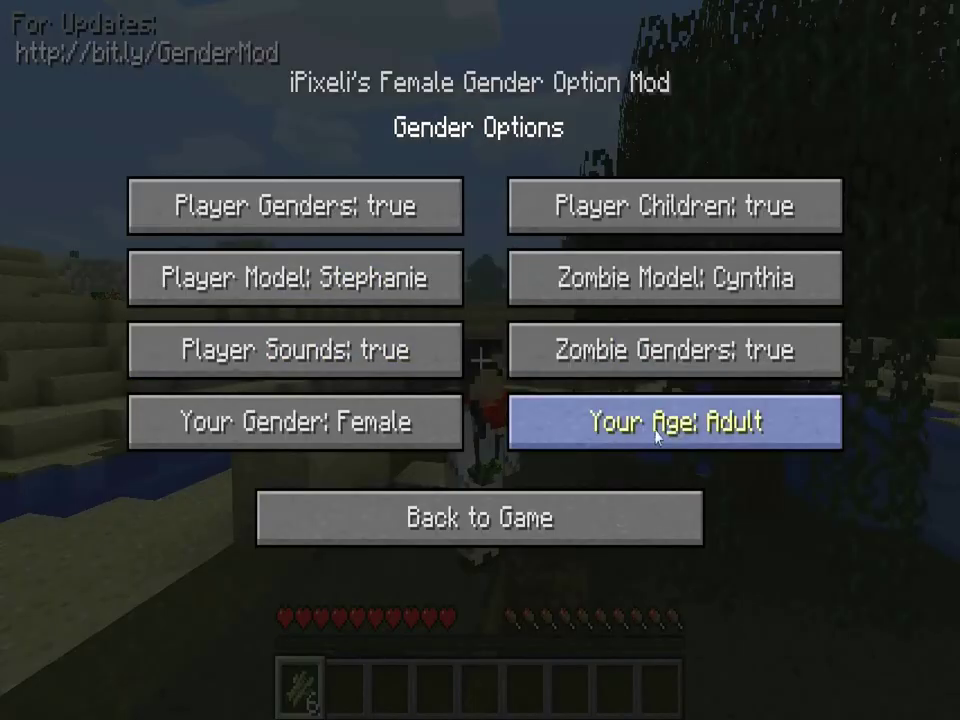
pyautogui.press('Escape')
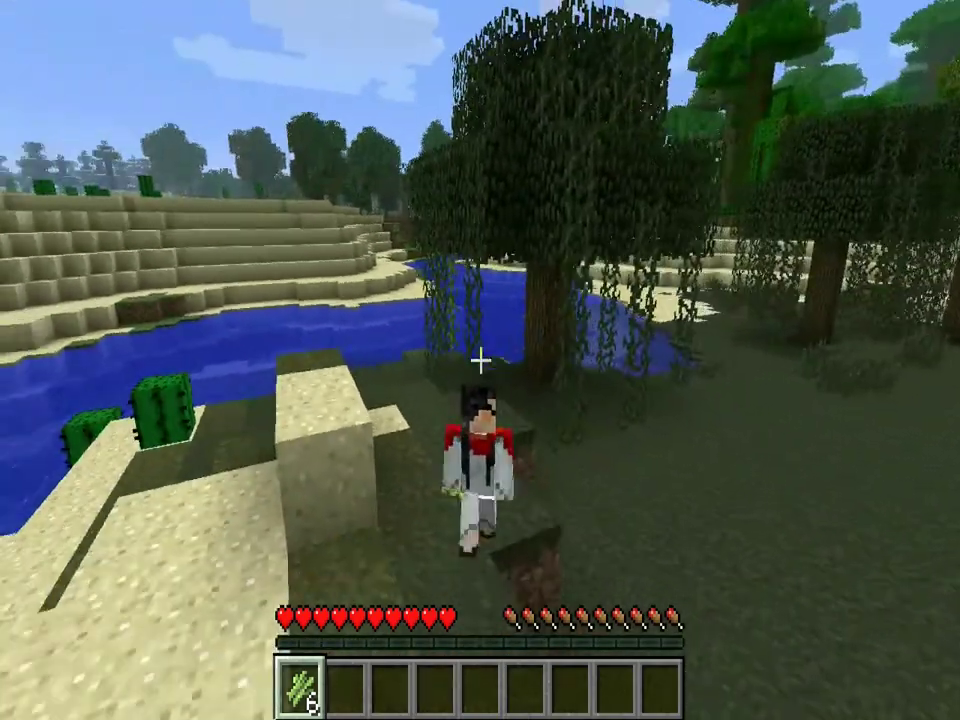
pyautogui.press('w')
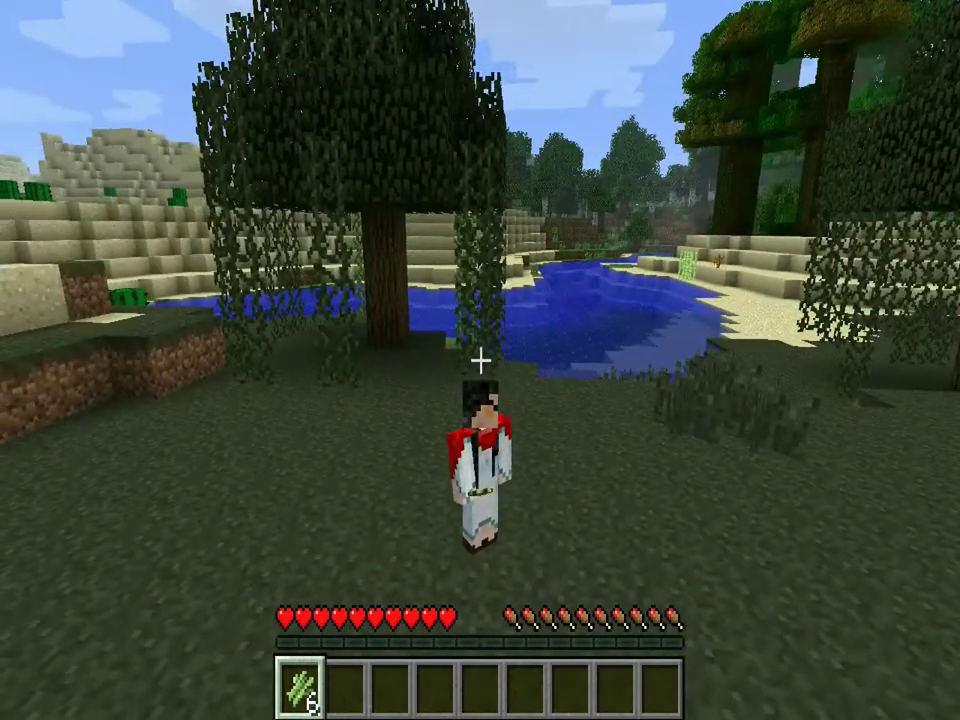
# Step: Set Your Age back to Adult in the Gender Options and return to the game
pyautogui.press('g')
pyautogui.click(576, 368)
pyautogui.click(660, 427)
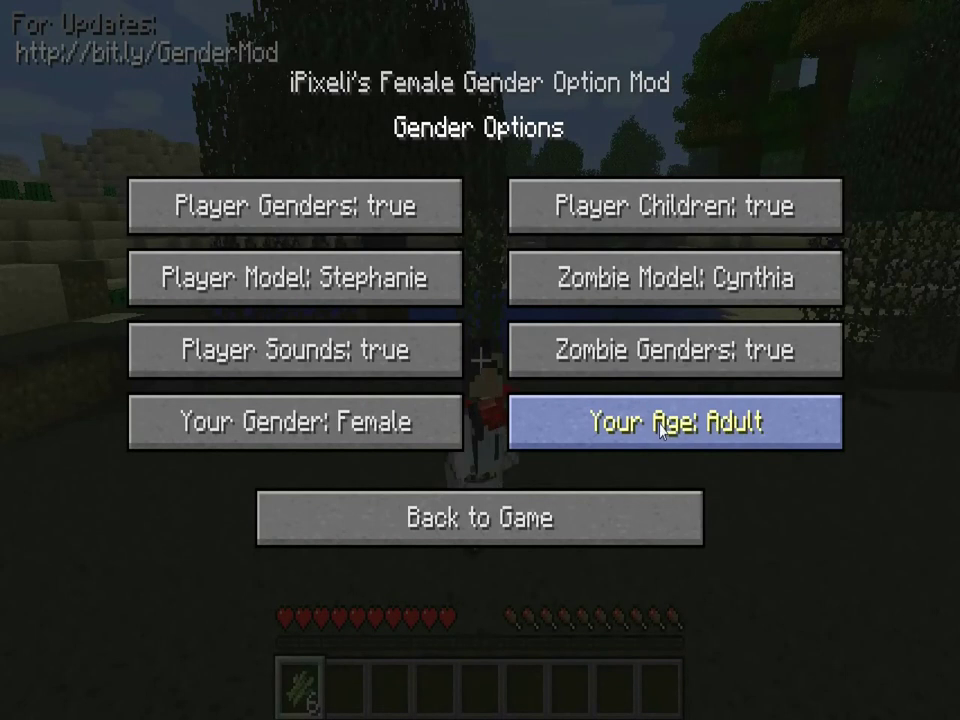
pyautogui.click(522, 508)
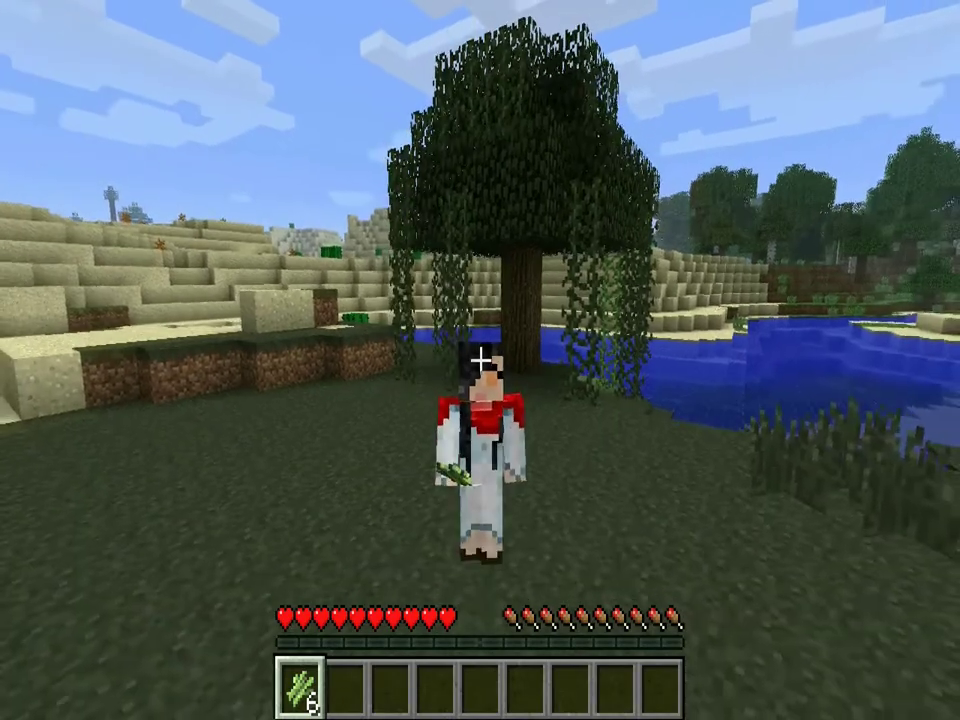
# Step: Cycle through the camera perspectives to view the character from the front again
pyautogui.press('F5')
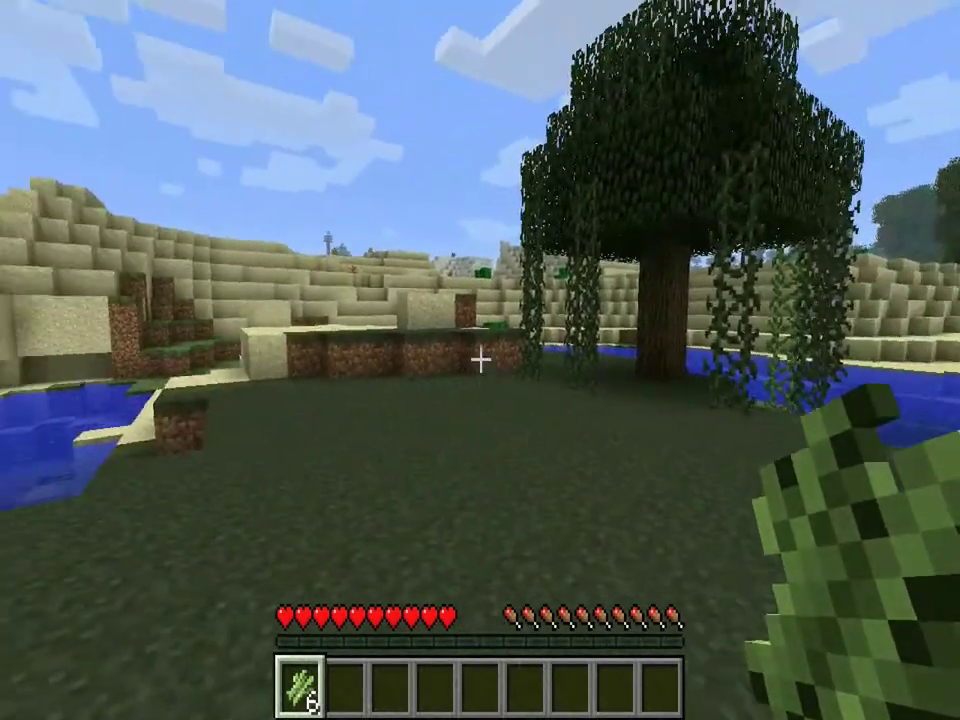
pyautogui.press('F5')
pyautogui.press('F5')
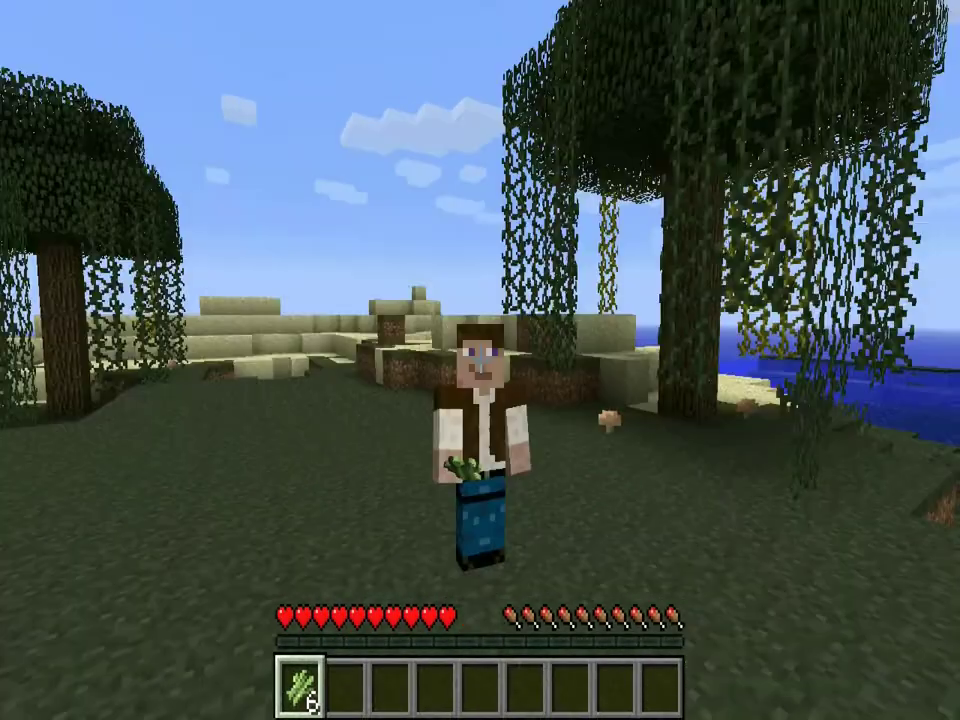